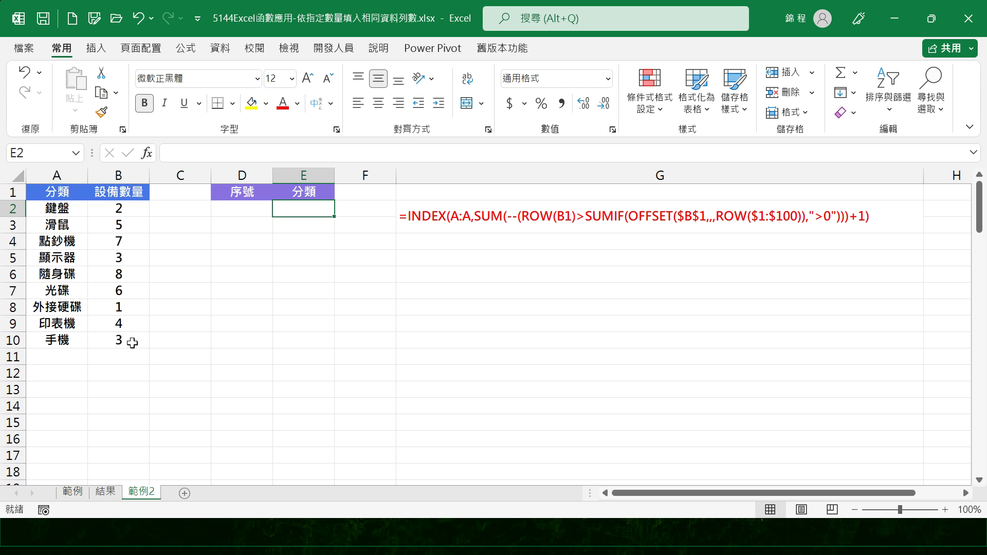
Review the finished category list on the 結果 sheet, including cell E2, and return to the 範例2 sheet
left_click(106, 491)
left_click(265, 208)
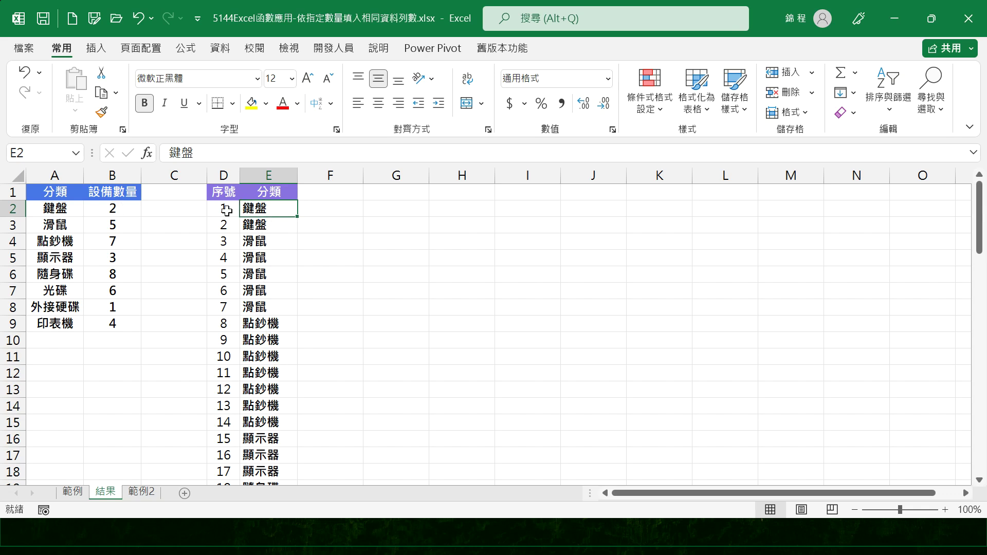
left_click(146, 493)
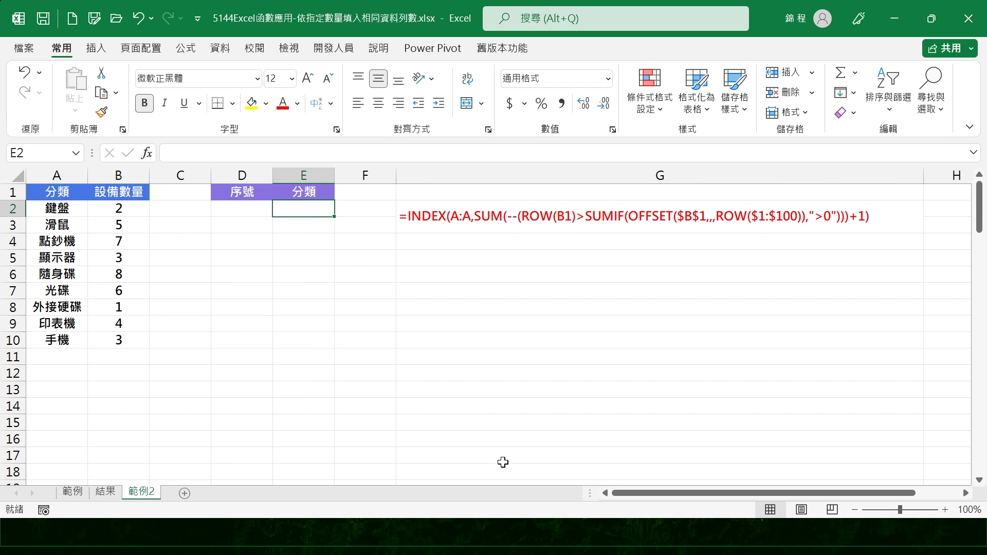
Begin an OFFSET formula in cell E2 with the absolute reference $B$1, leaving the row and column offsets empty
type("=")
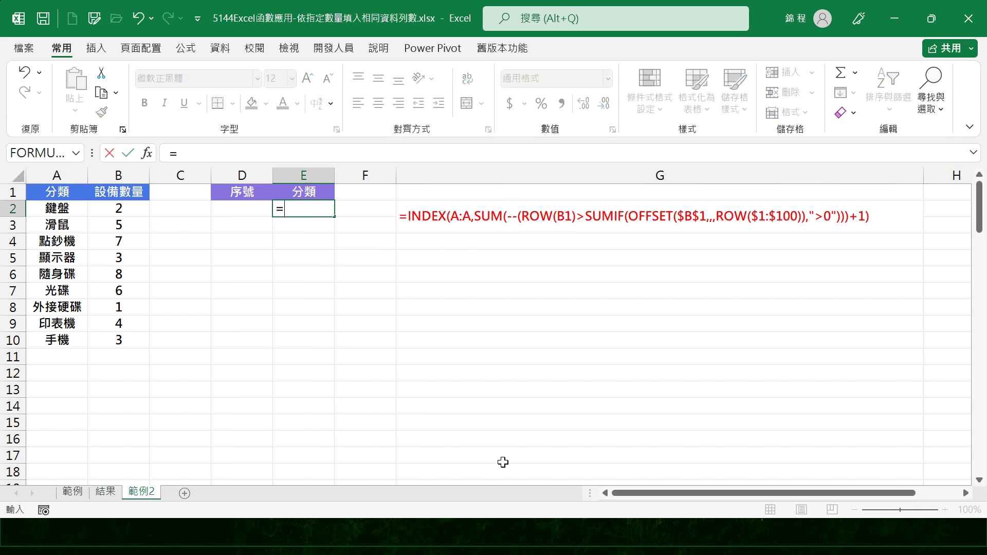
type("OFFSET")
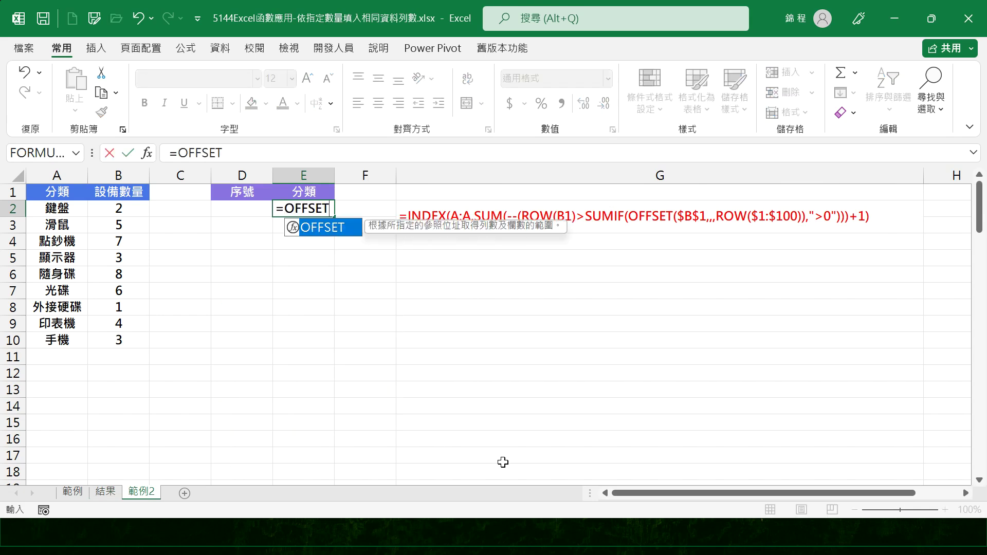
type("(")
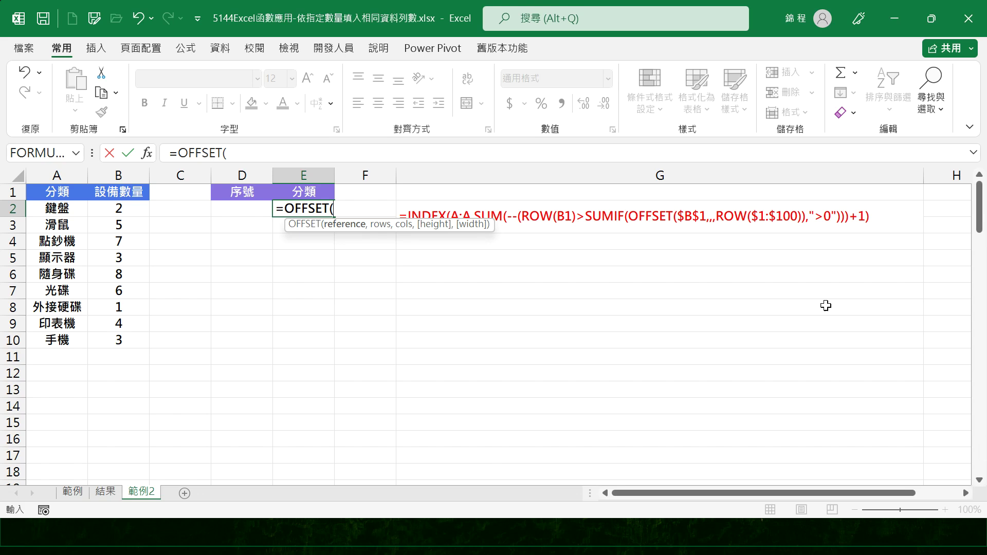
left_click(109, 192)
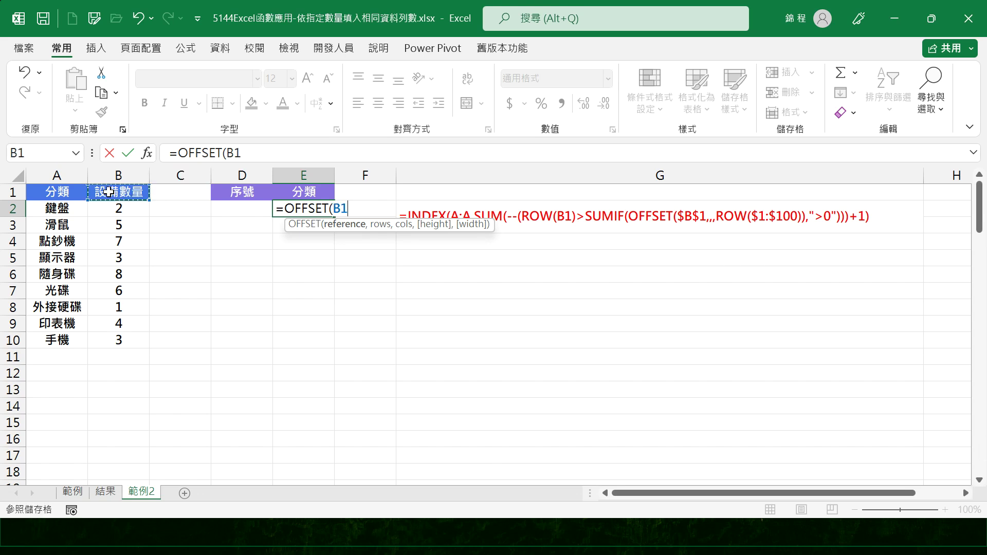
key("F4")
type(",,,")
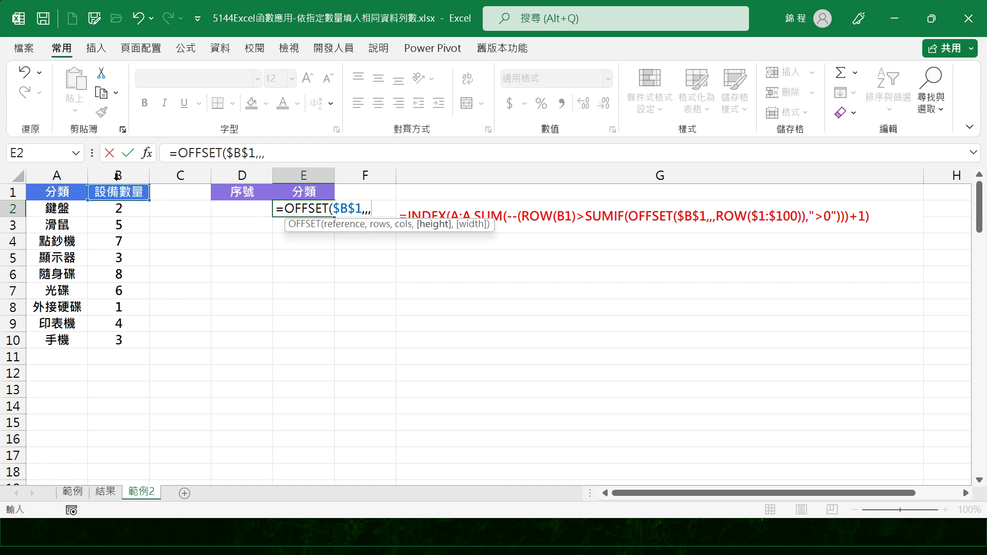
Set OFFSET's Height argument to ROW(1:100) in the function arguments dialog and enter the formula in E2
left_click(147, 152)
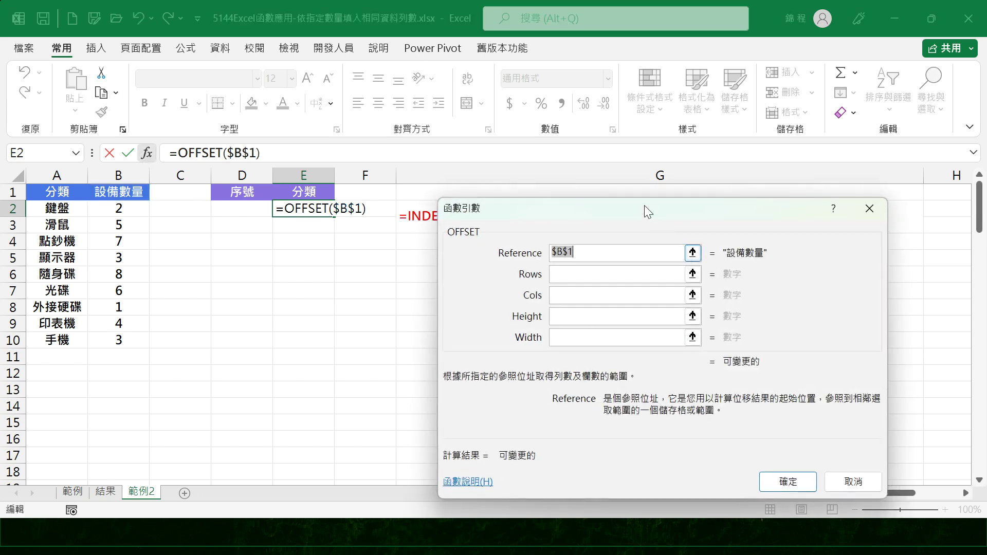
left_click_drag(631, 211, 399, 262)
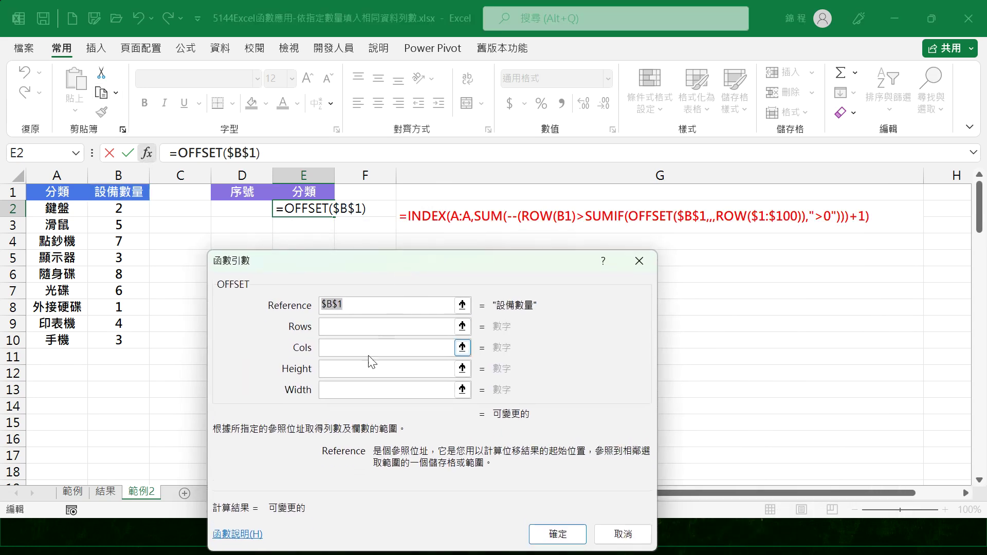
left_click(332, 370)
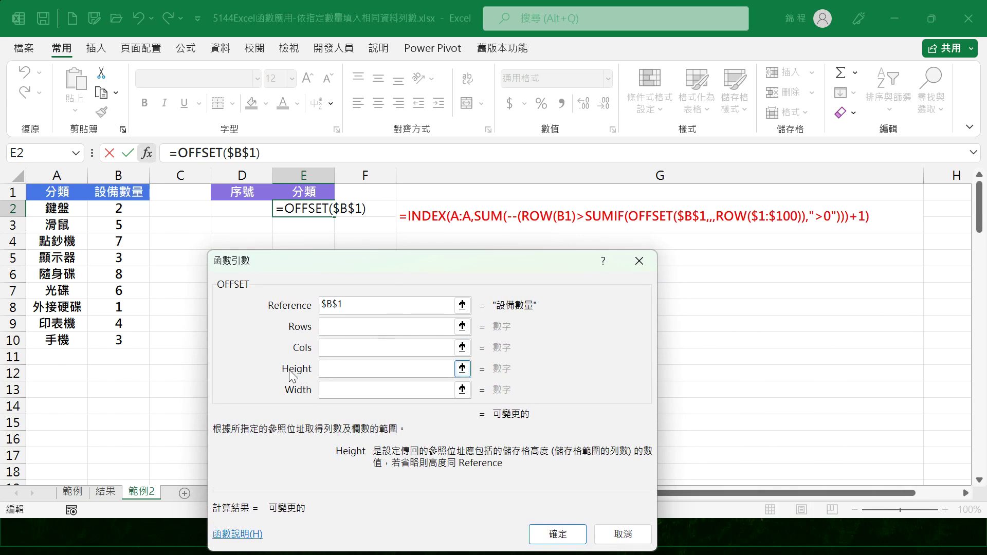
type("RO")
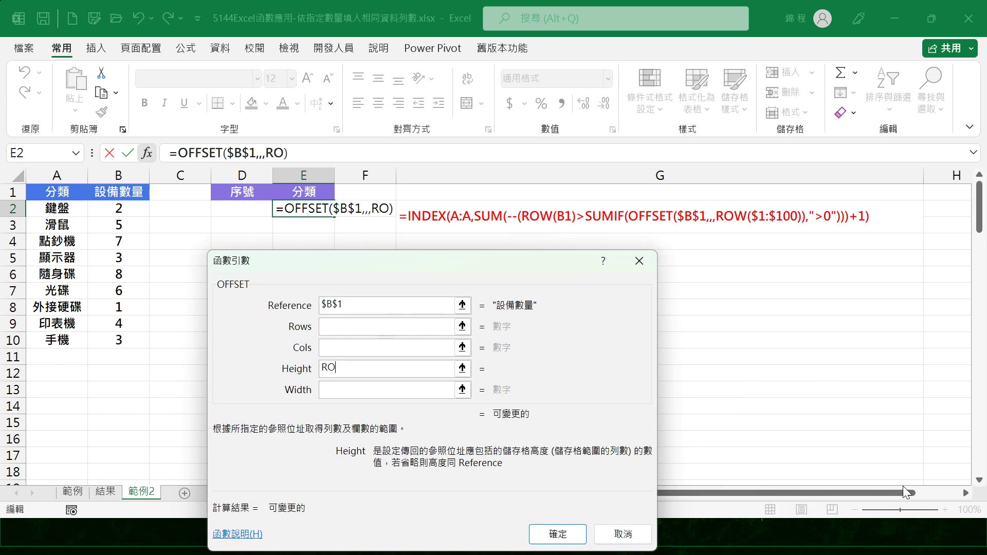
type("W(1:100")
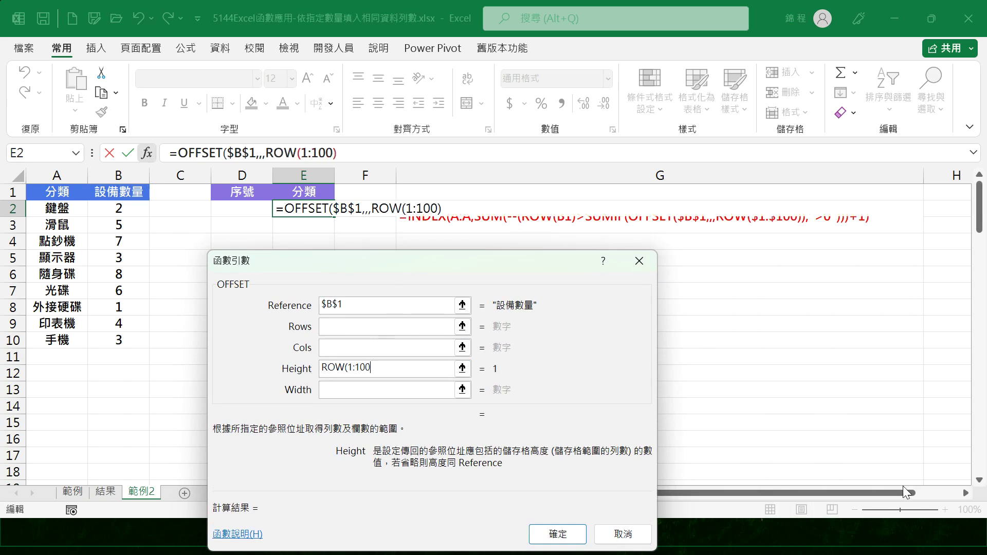
type(")")
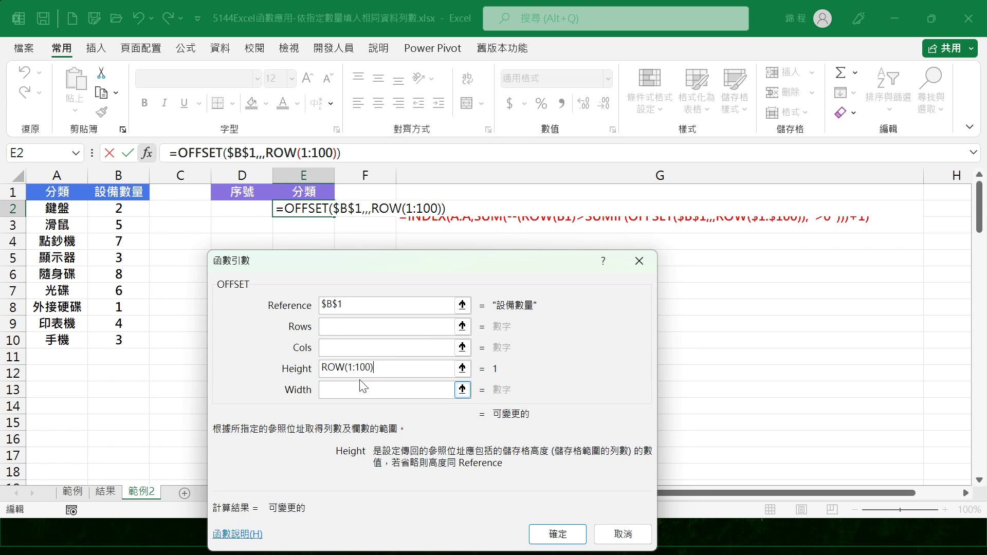
left_click(558, 534)
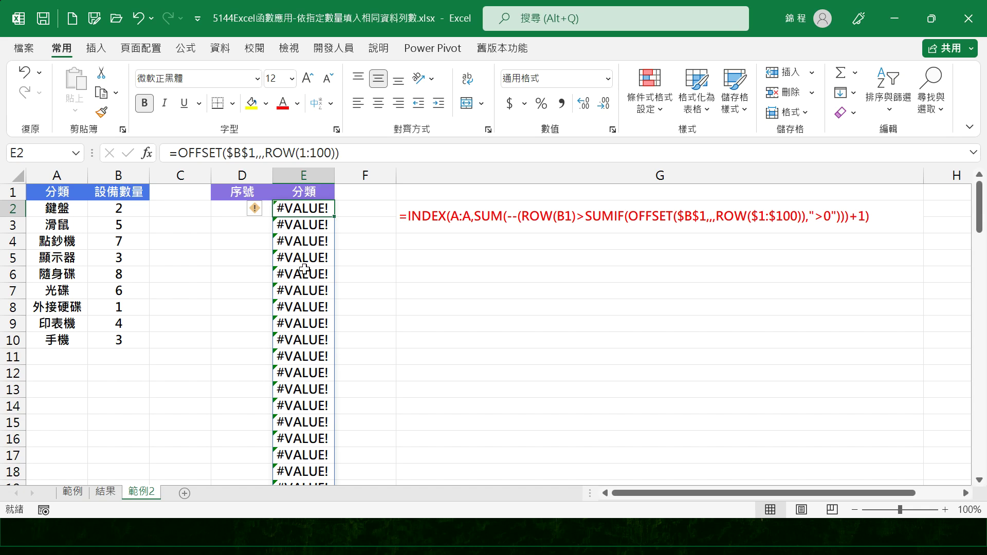
Wrap E2's OFFSET expression in SUMIF with the criterion ">0" and enter the formula
left_click(181, 148)
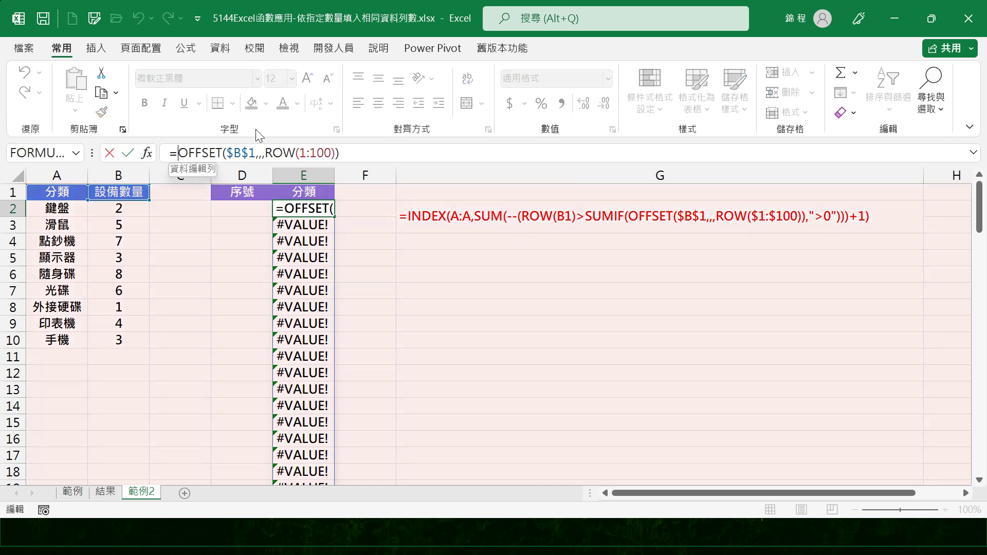
type("SUMIF")
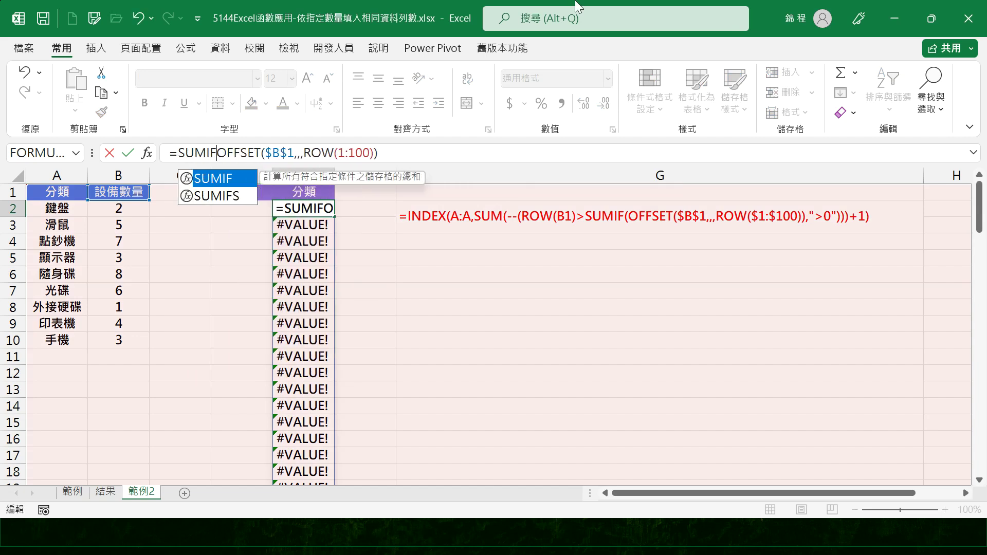
type("(")
left_click(428, 148)
type(",")
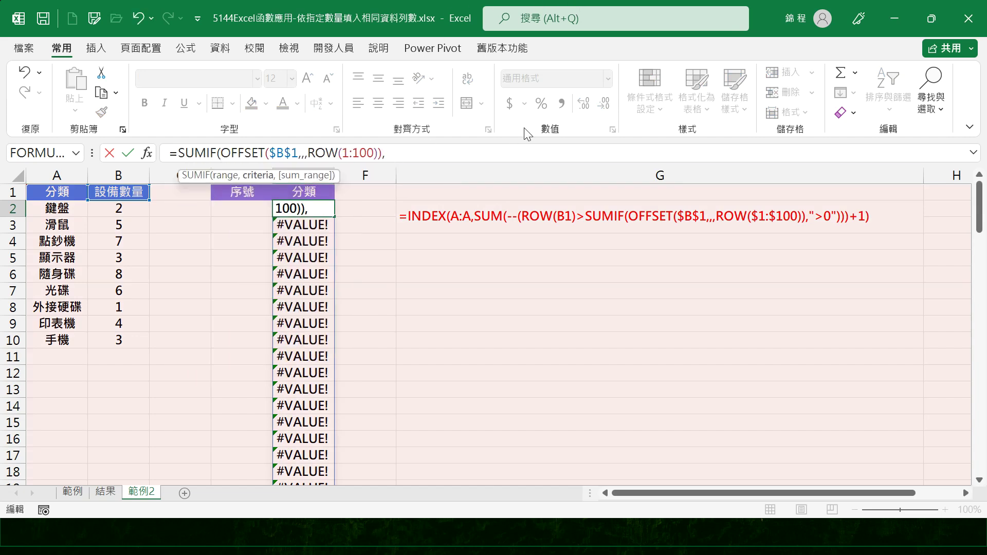
type("\">0\")")
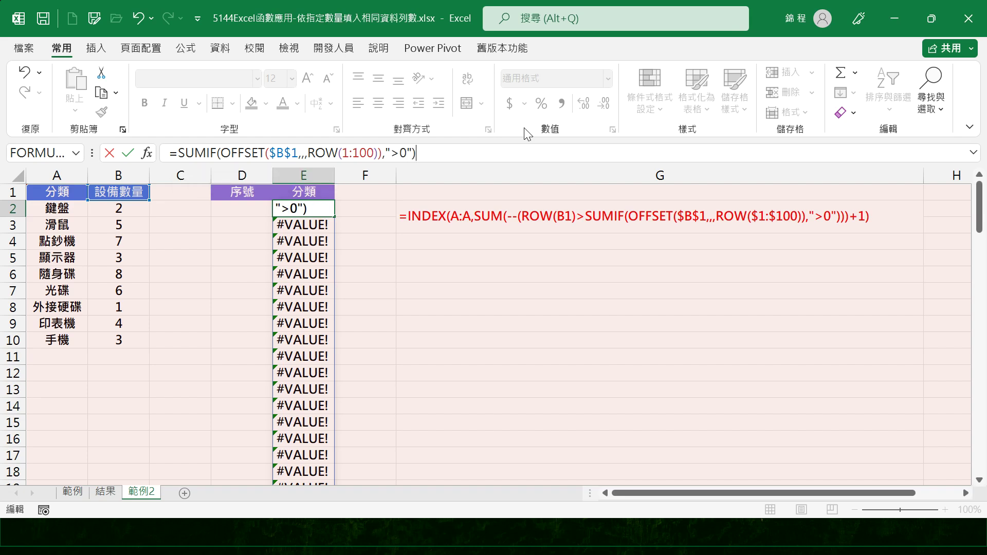
key("ctrl+Return")
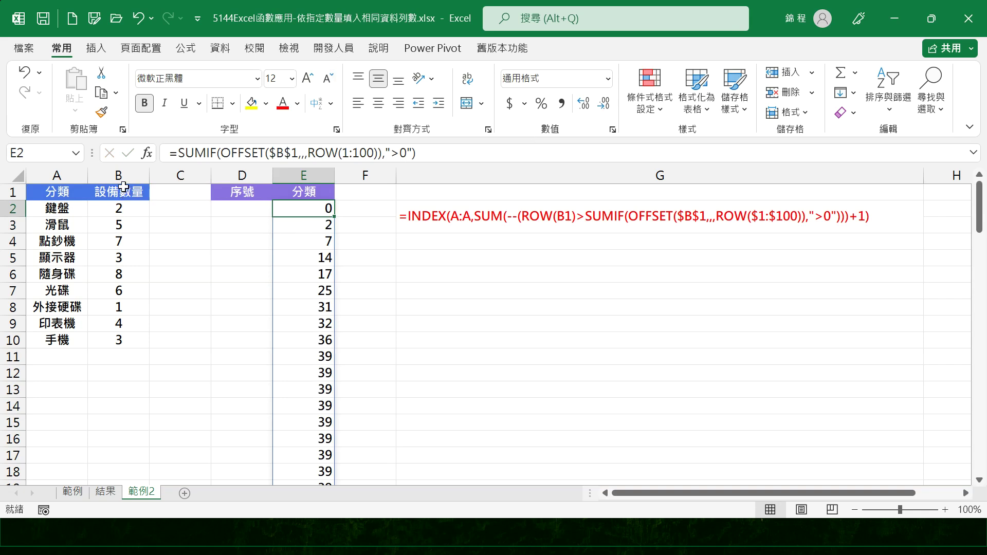
Examine the spilled SUMIF results in cells E3 to E6 against the quantities in column B
left_click(322, 226)
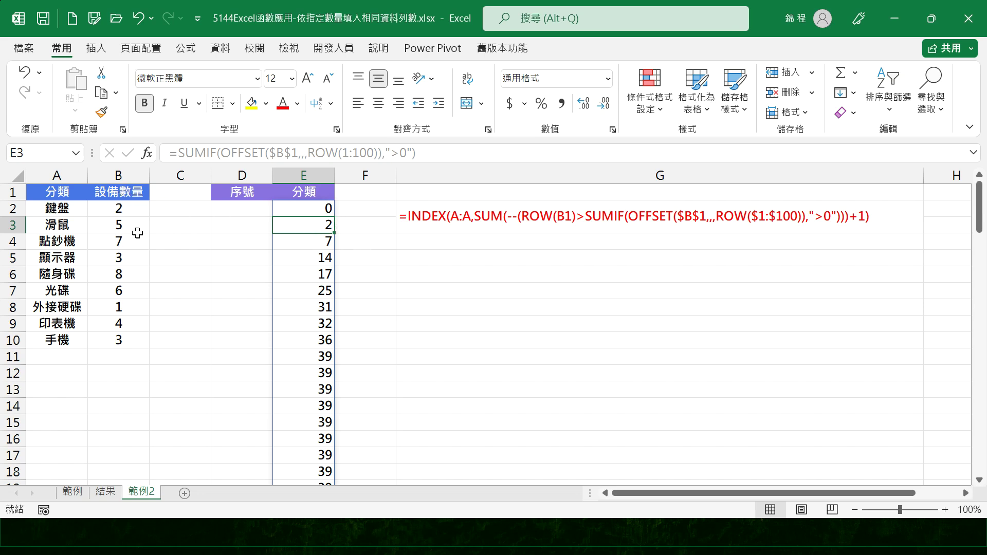
left_click(320, 246)
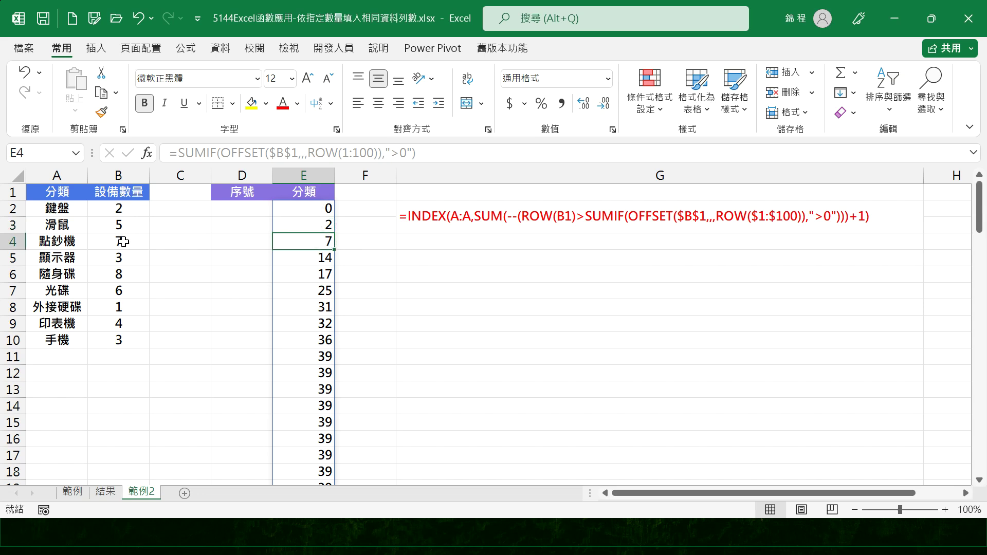
left_click(316, 258)
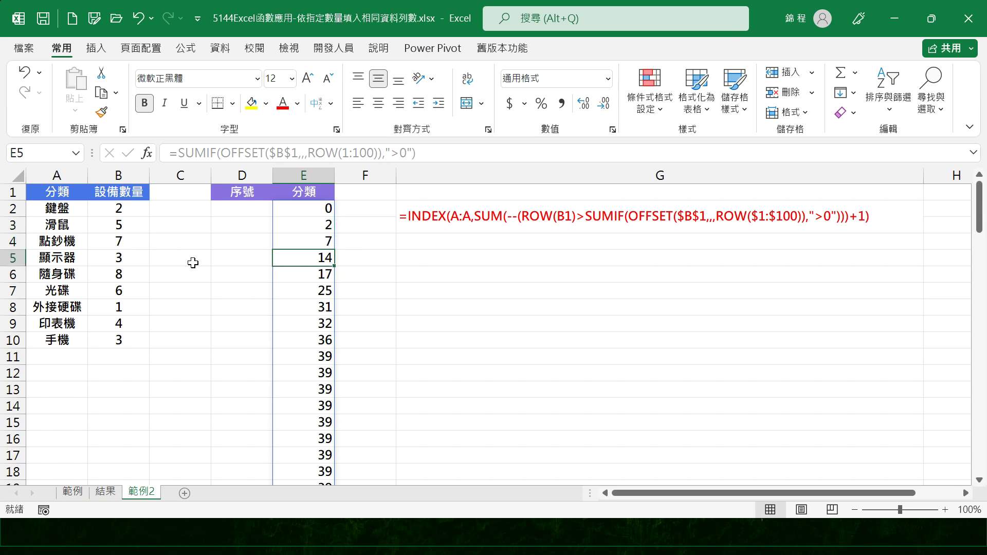
left_click(315, 274)
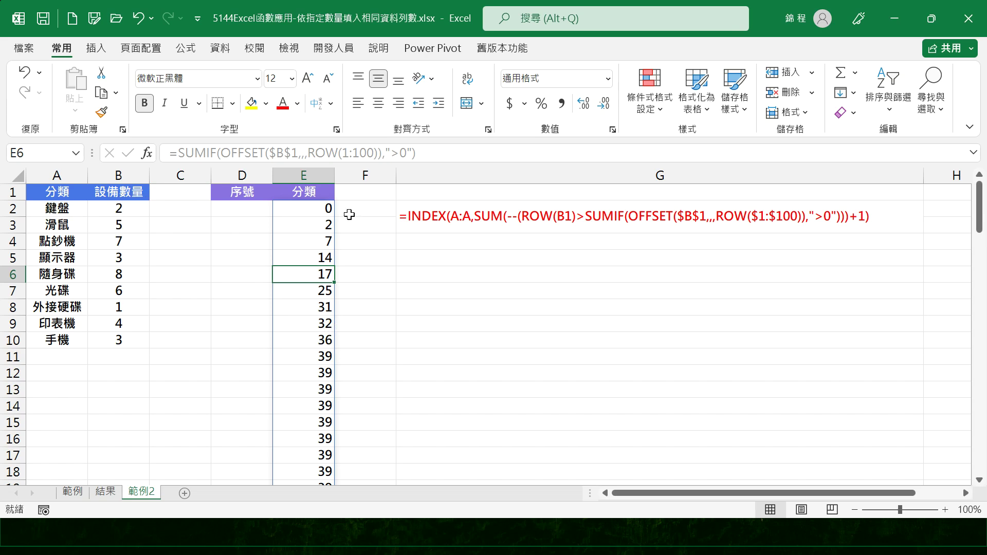
Add the comparison ROW(B1)> in front of SUMIF in E2's formula and enter it
left_click(313, 208)
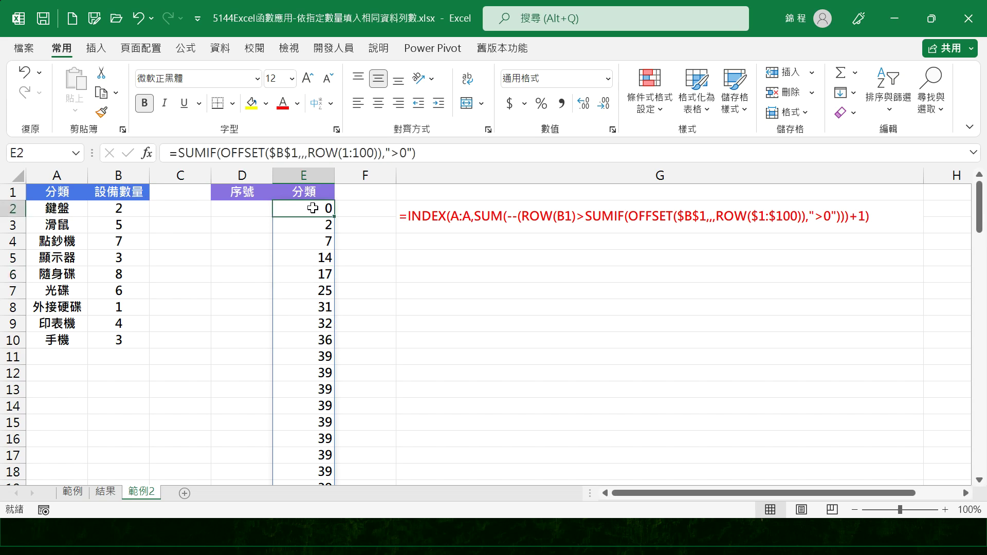
left_click(175, 152)
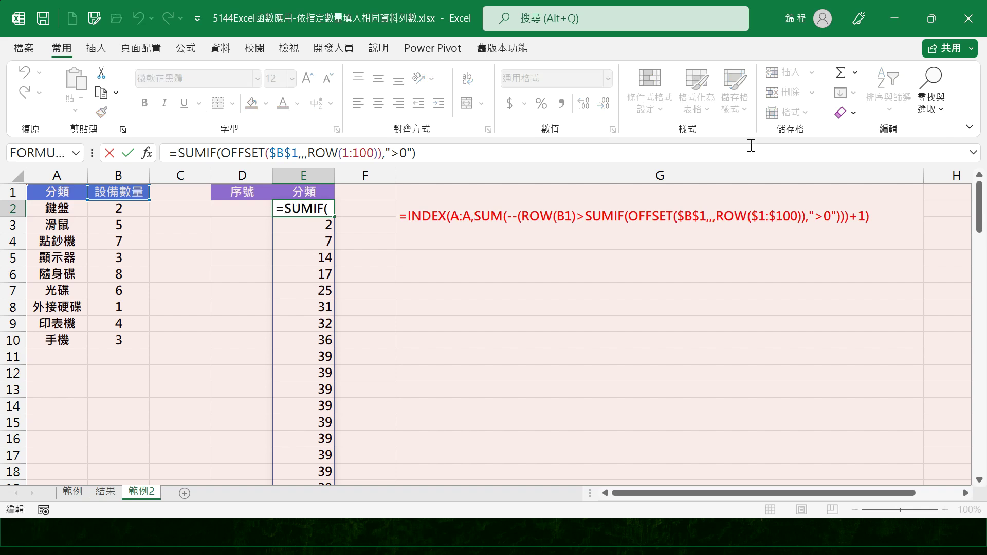
type("ROW(")
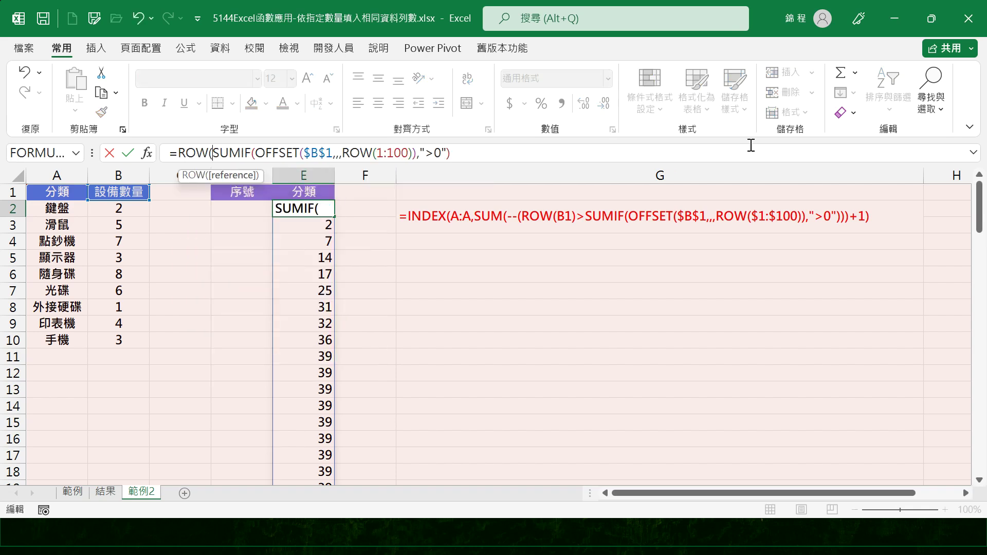
type("B1)")
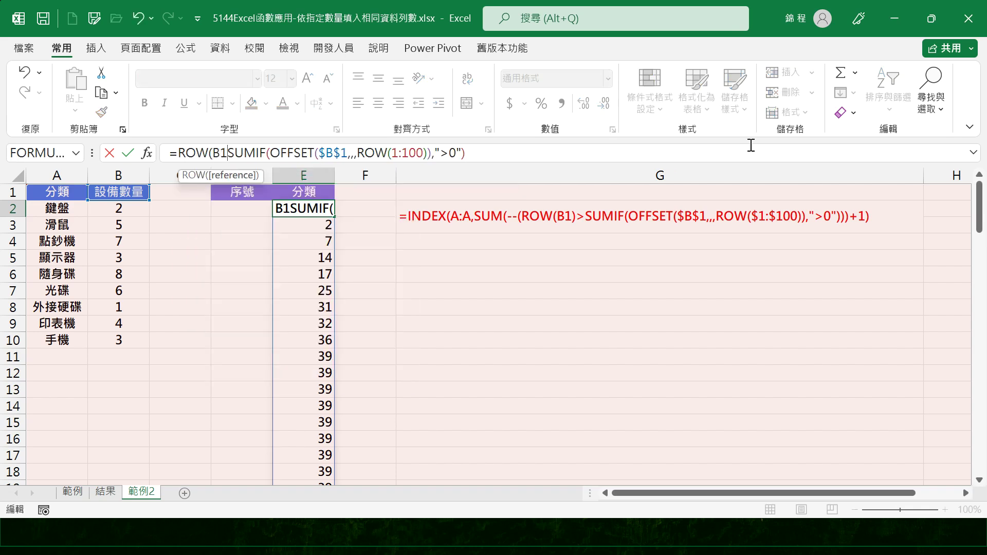
type(">")
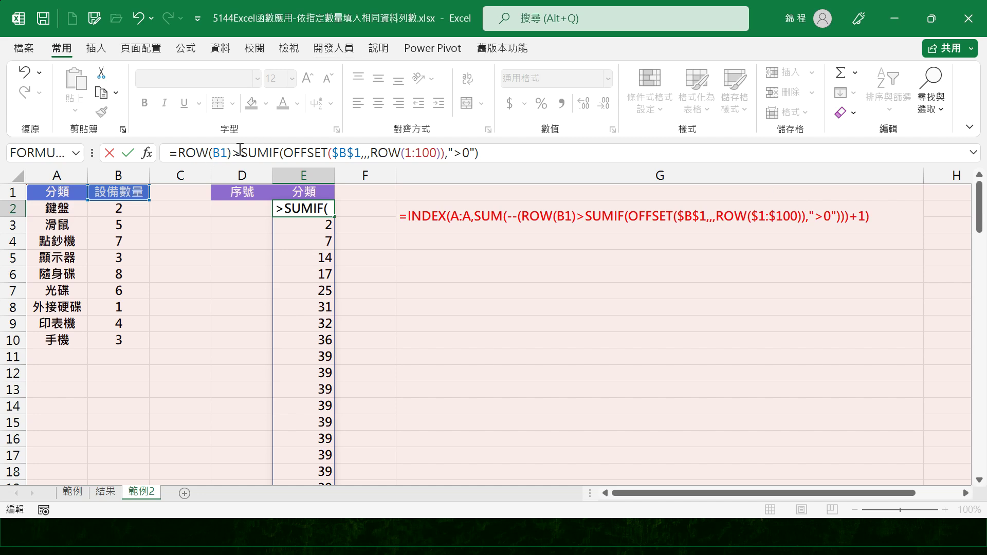
key("Return")
key("Up")
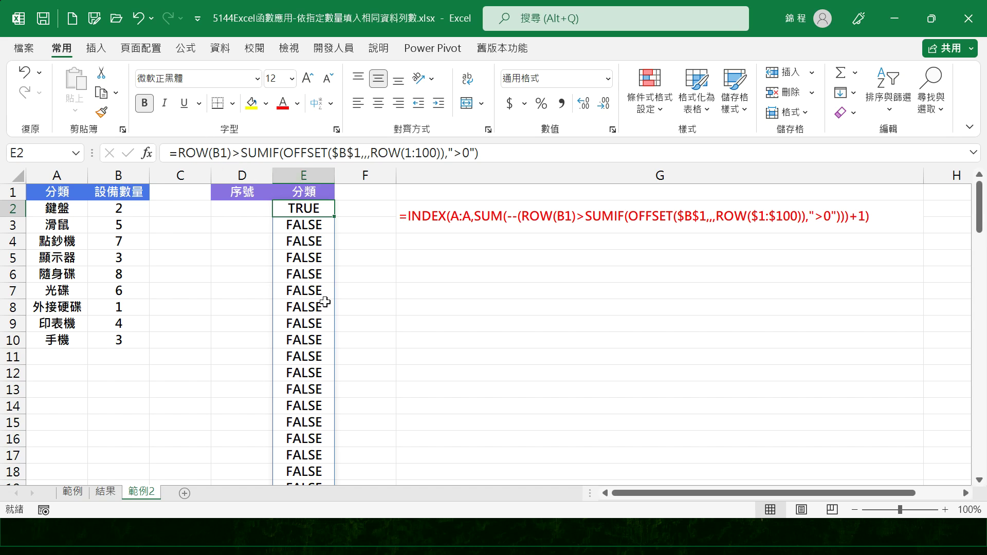
Enclose E2's whole comparison in parentheses preceded by a double minus (--) and enter the formula
left_click(178, 153)
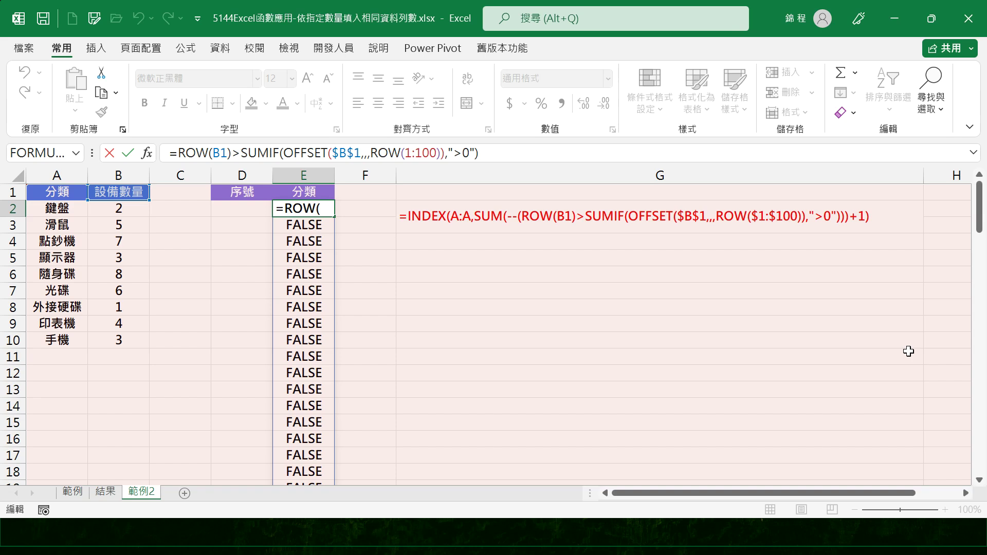
type("--")
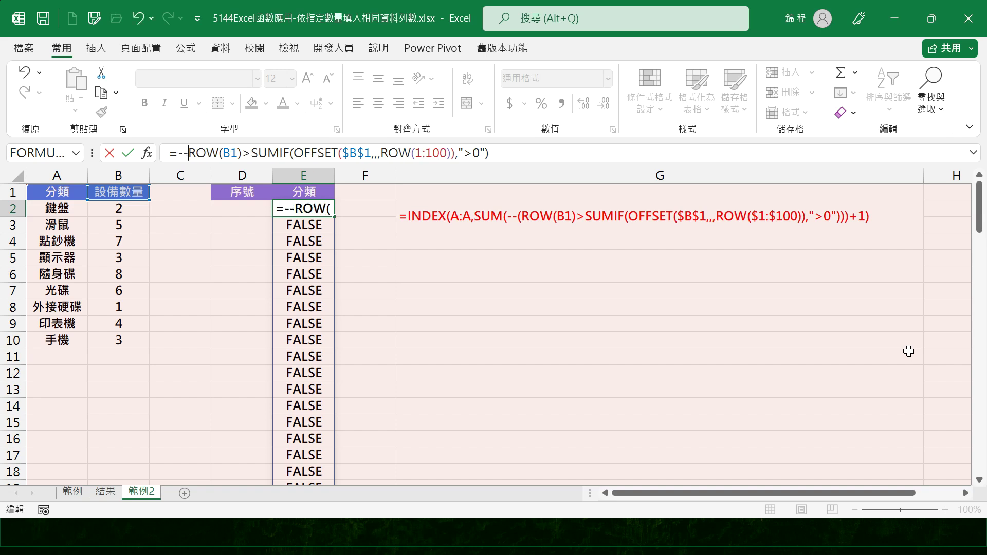
type("(")
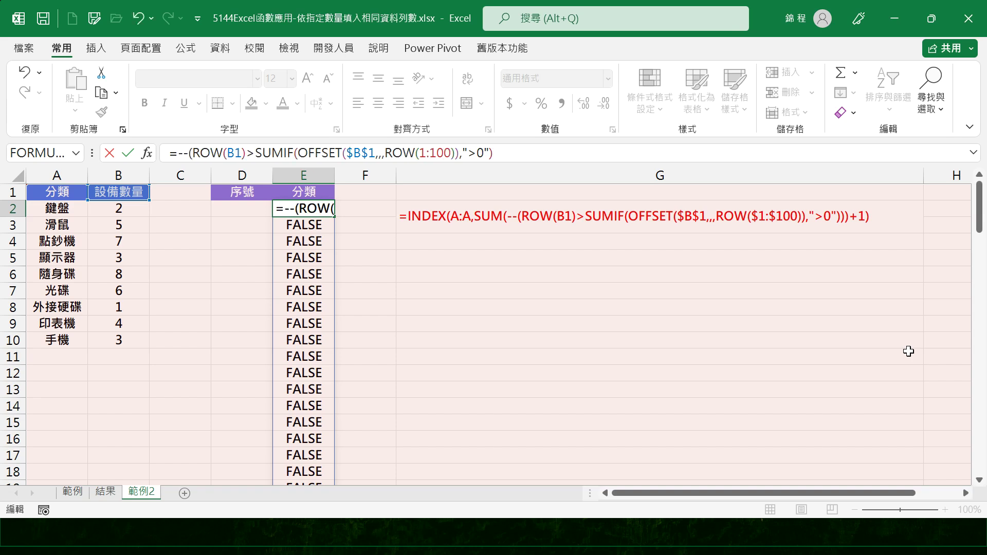
left_click(509, 153)
type(")")
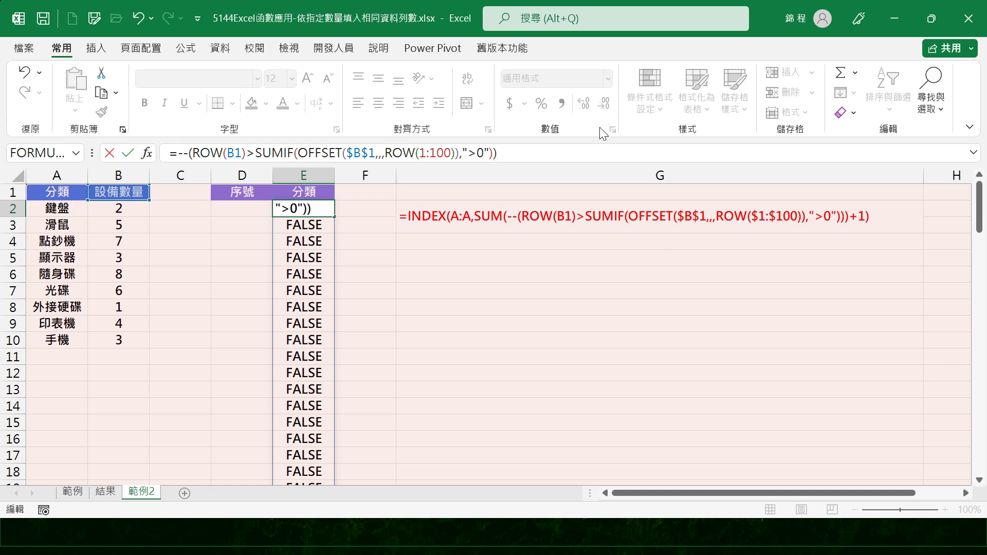
key("ctrl+Return")
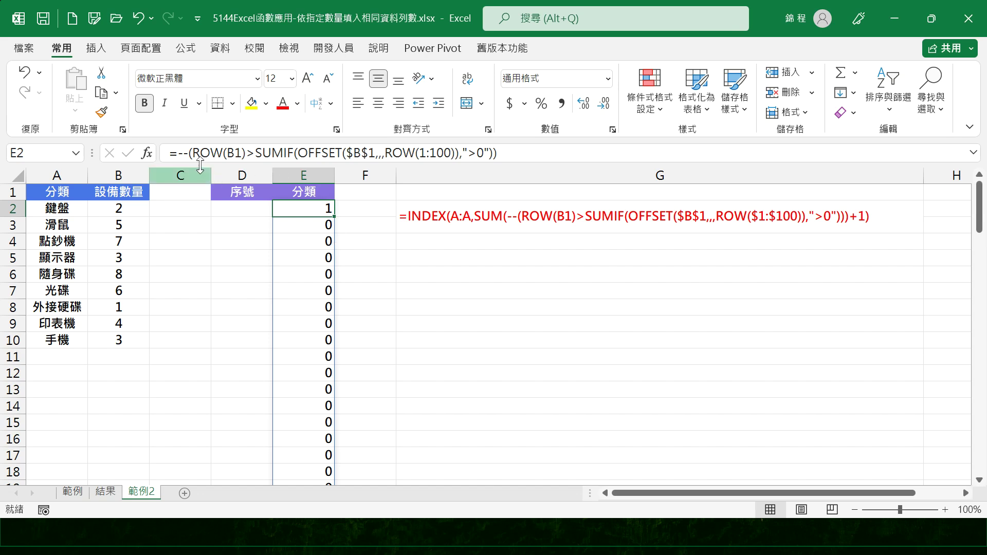
Wrap E2's double-minus comparison in SUM( ) and enter the formula
left_click(173, 153)
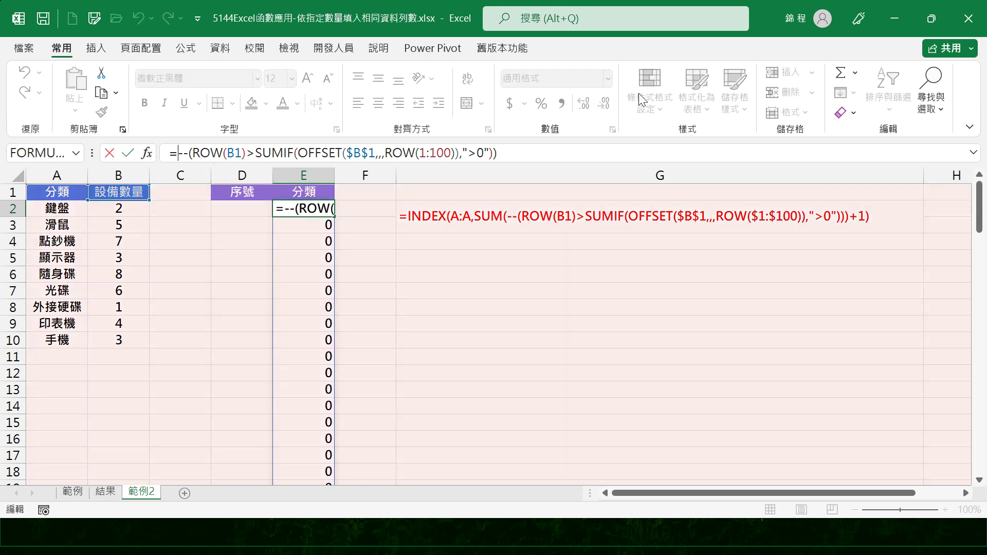
type("SUM(")
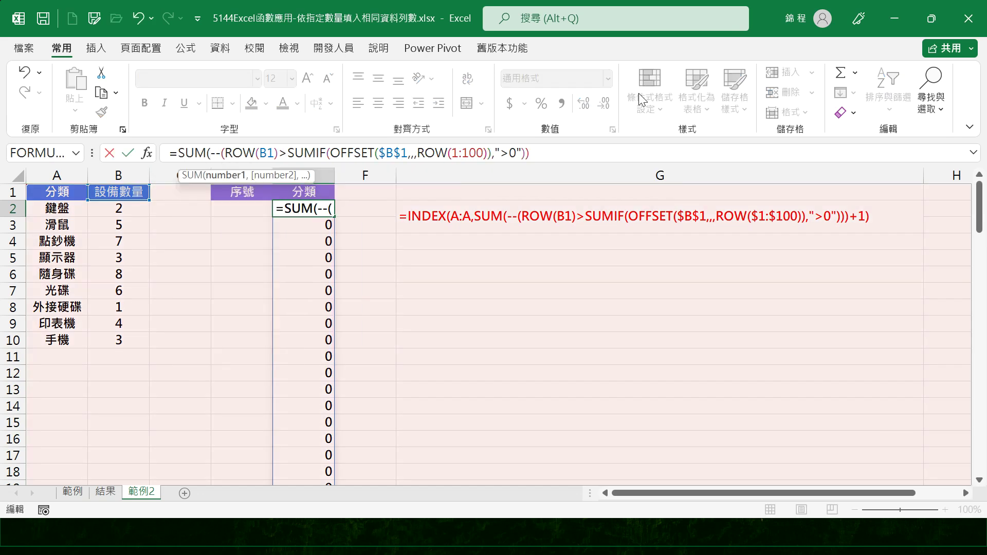
key("End")
type(")")
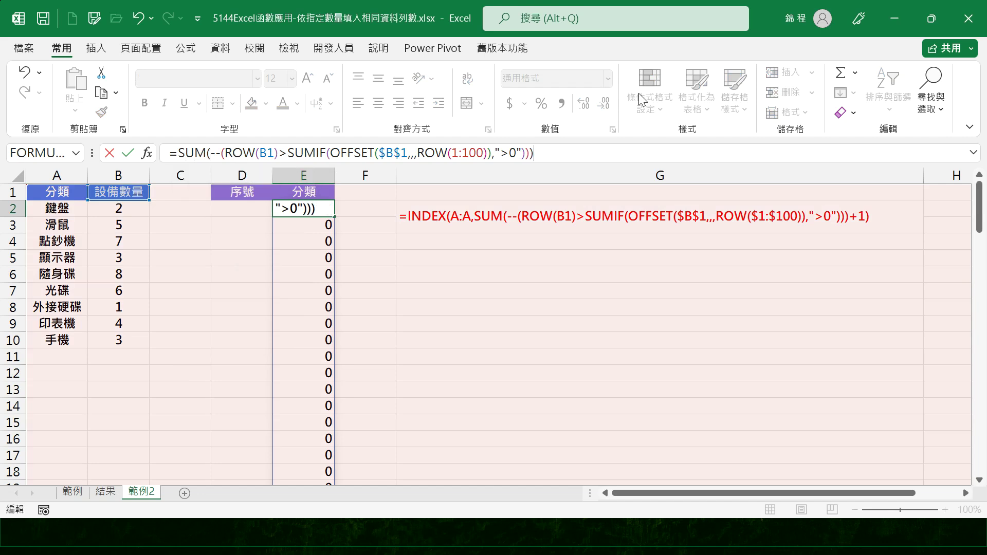
key("Return")
key("Up")
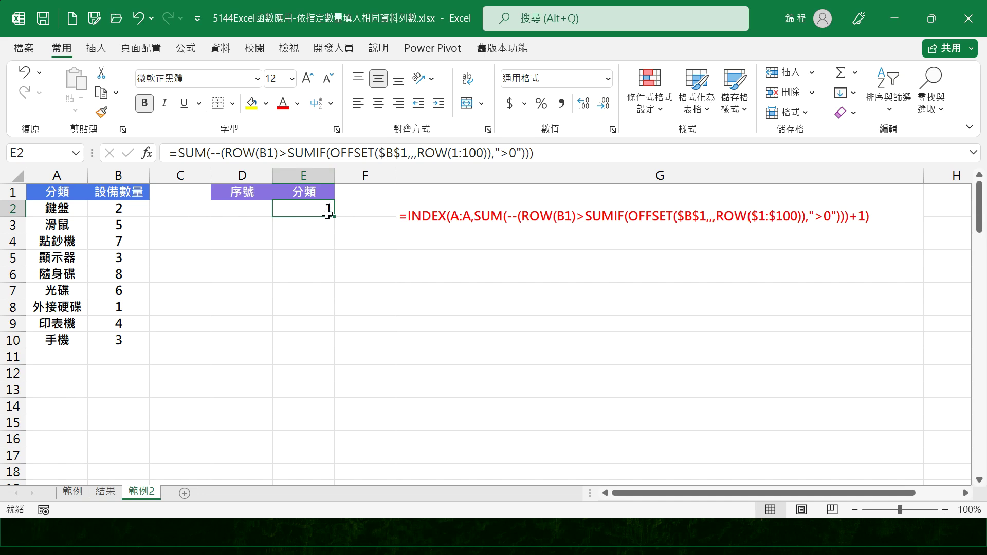
Wrap E2's SUM expression in INDEX with the array A:A, add +1 to the row number, and enter the formula
left_click(177, 153)
type("INDEX")
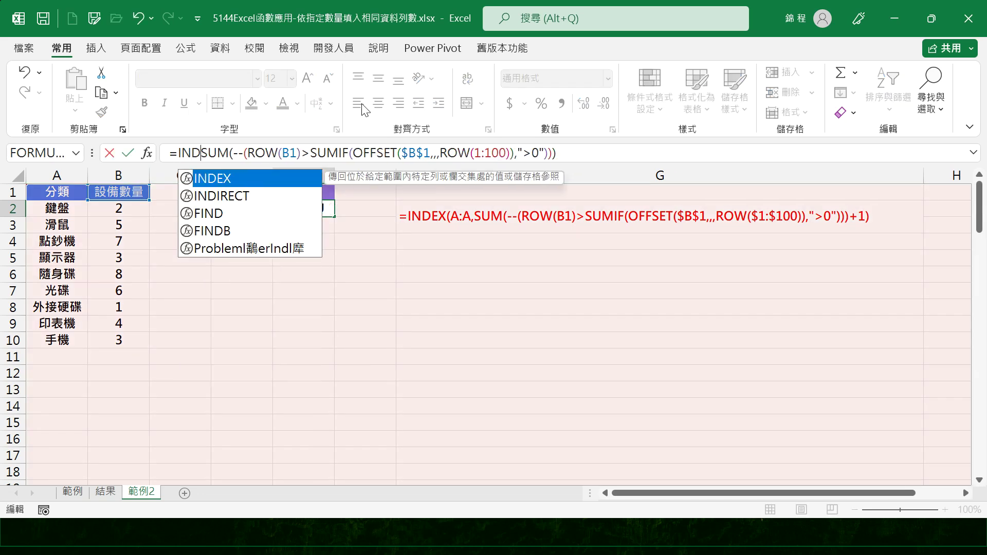
type("(")
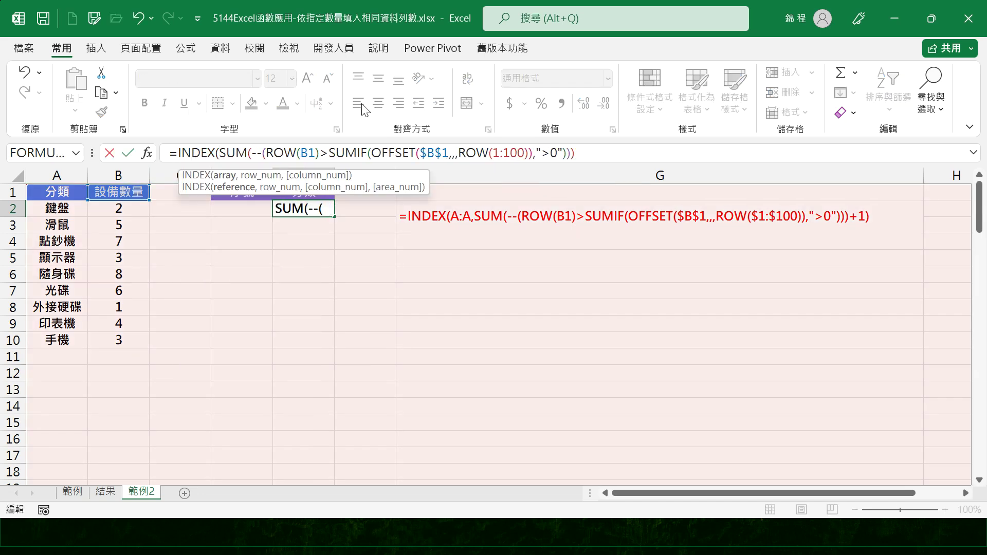
type("A:A,")
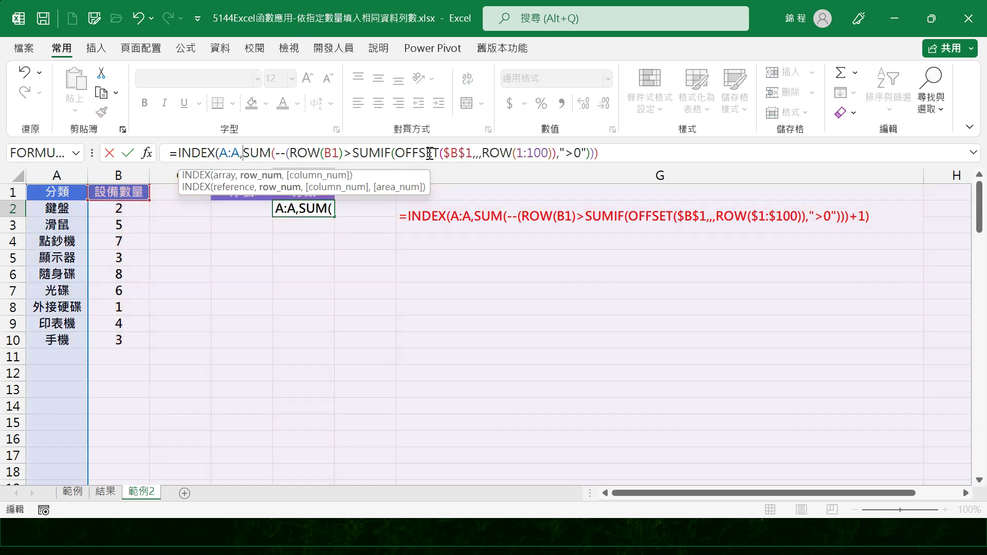
left_click(429, 153)
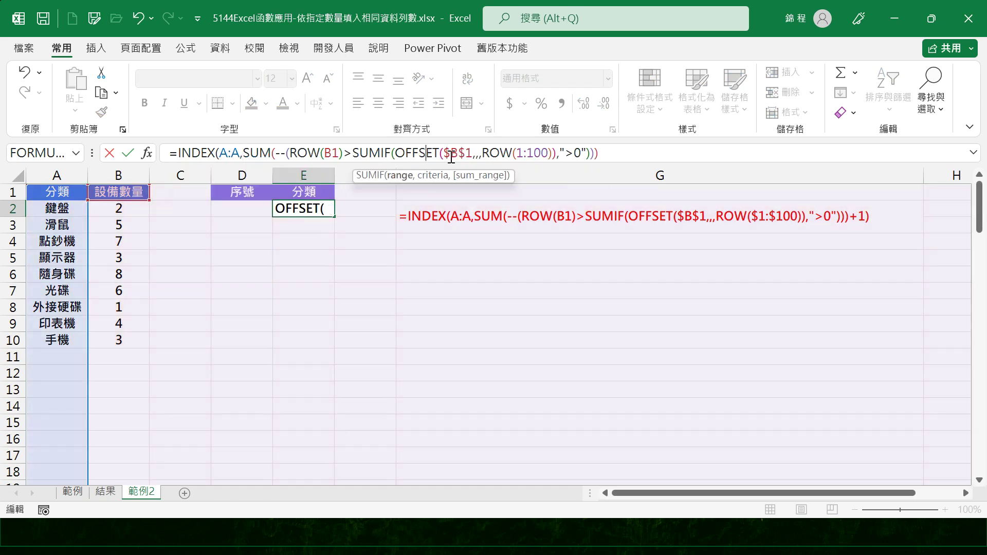
left_click(623, 152)
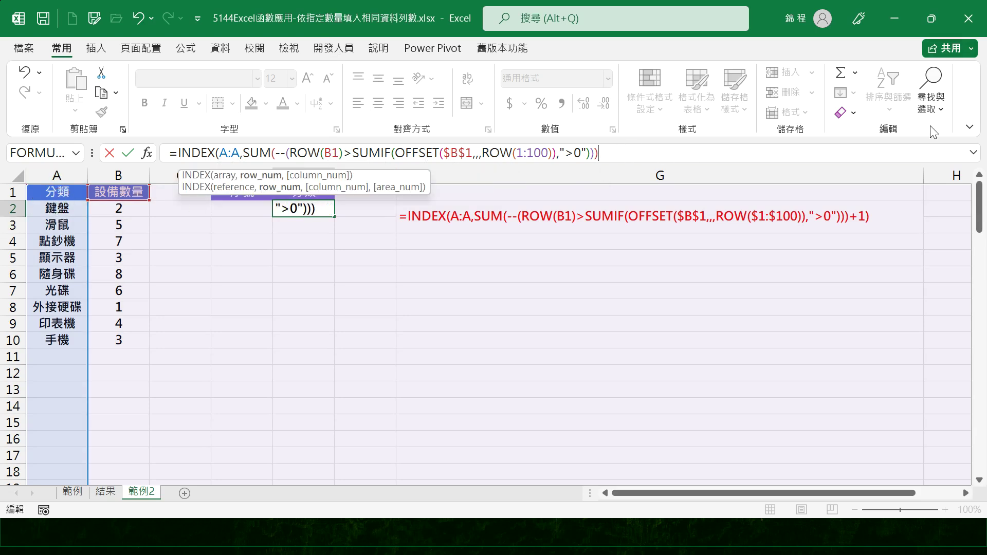
type("+1)")
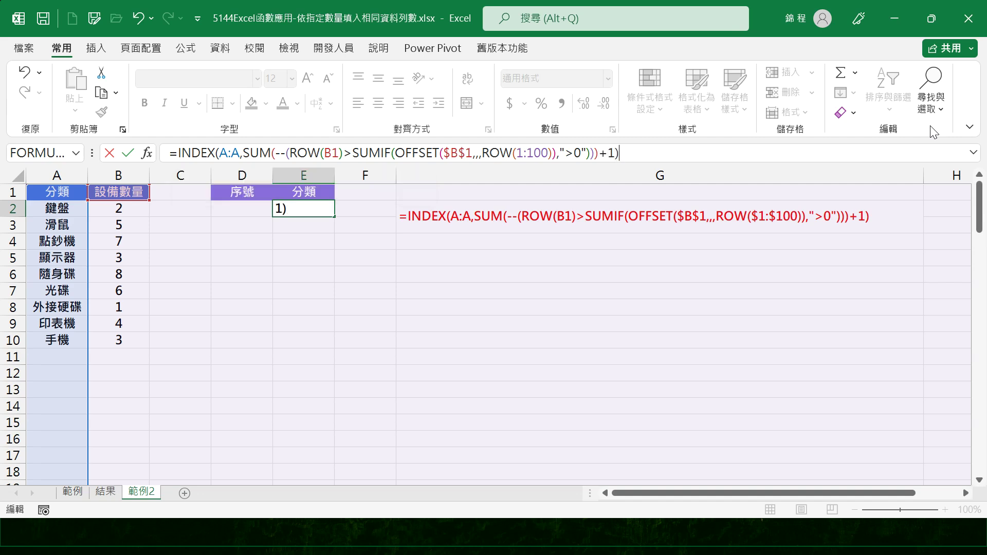
key("Return")
key("Up")
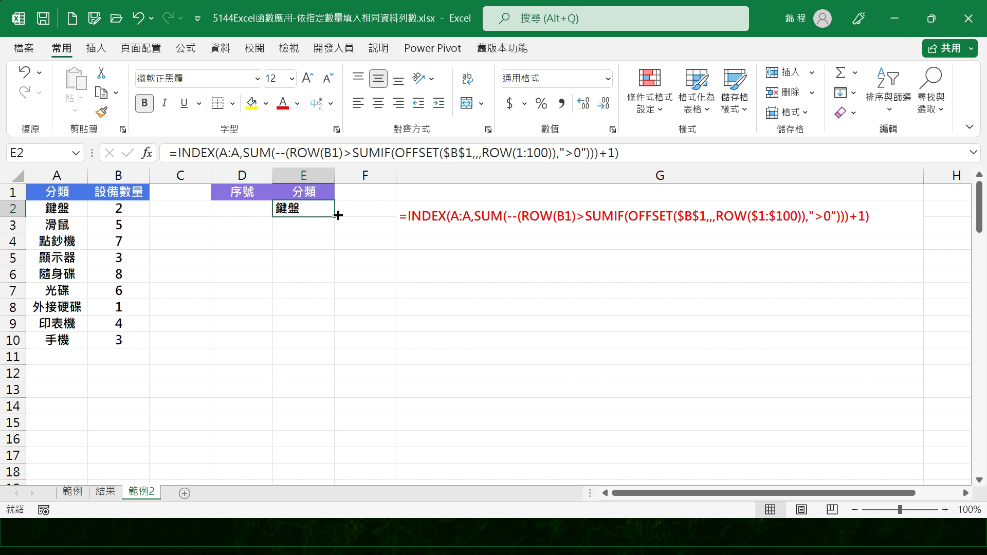
Fill E2's formula down through E14 and inspect how the ROW references changed in the copied formula in E3
left_click_drag(333, 214, 331, 409)
left_click(309, 212)
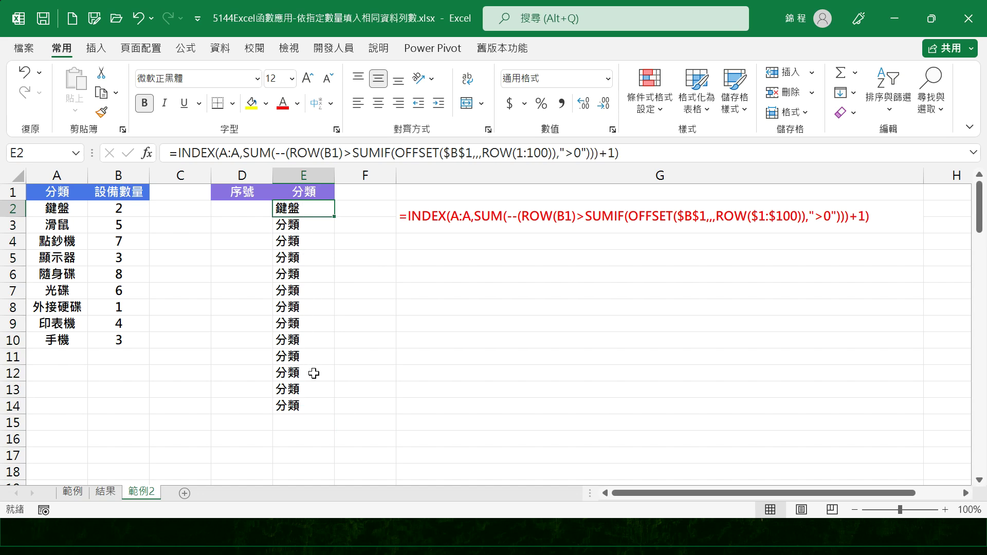
left_click(305, 224)
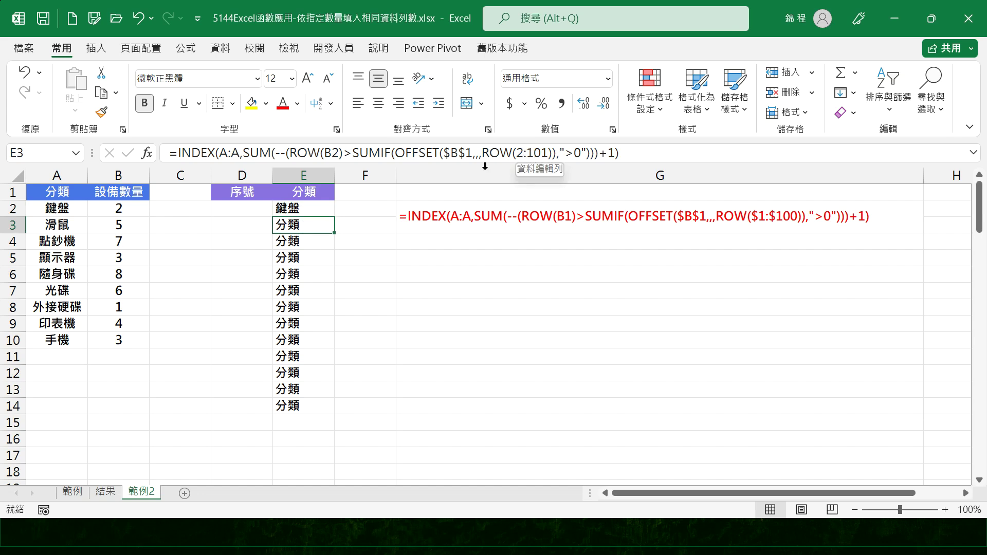
Make the inner ROW range in E2's formula absolute as $1:$100 and refill the formula down through E14
left_click(318, 208)
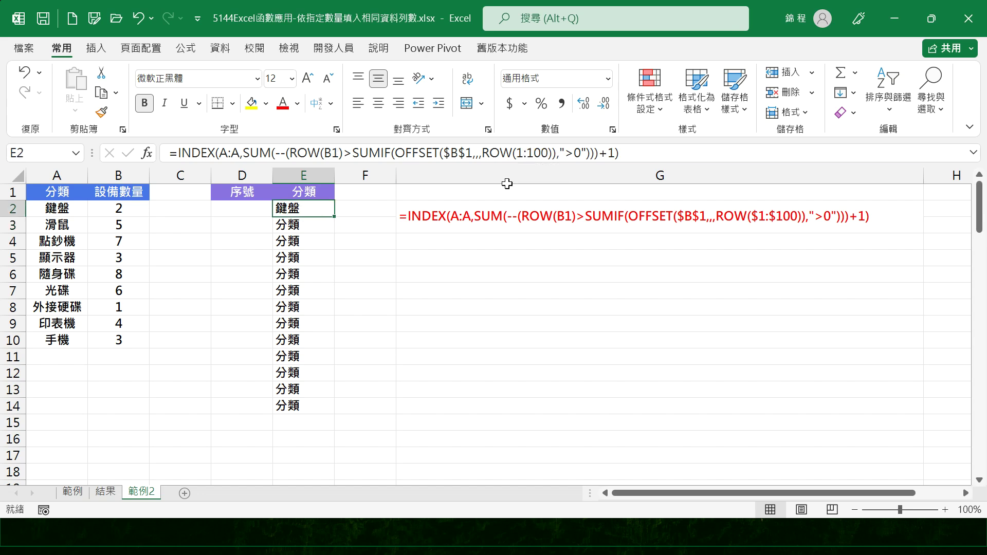
left_click(543, 152)
key("F4")
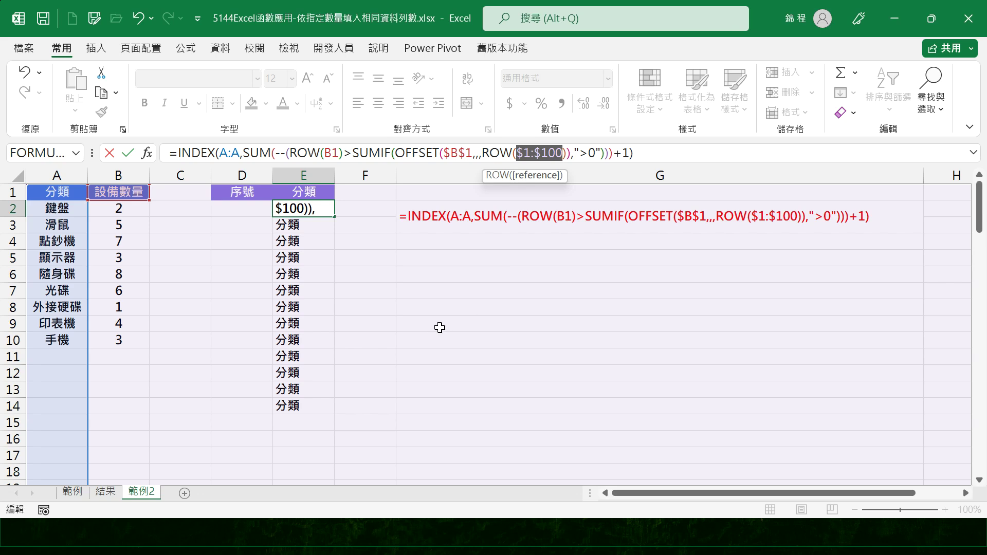
key("Return")
left_click(313, 209)
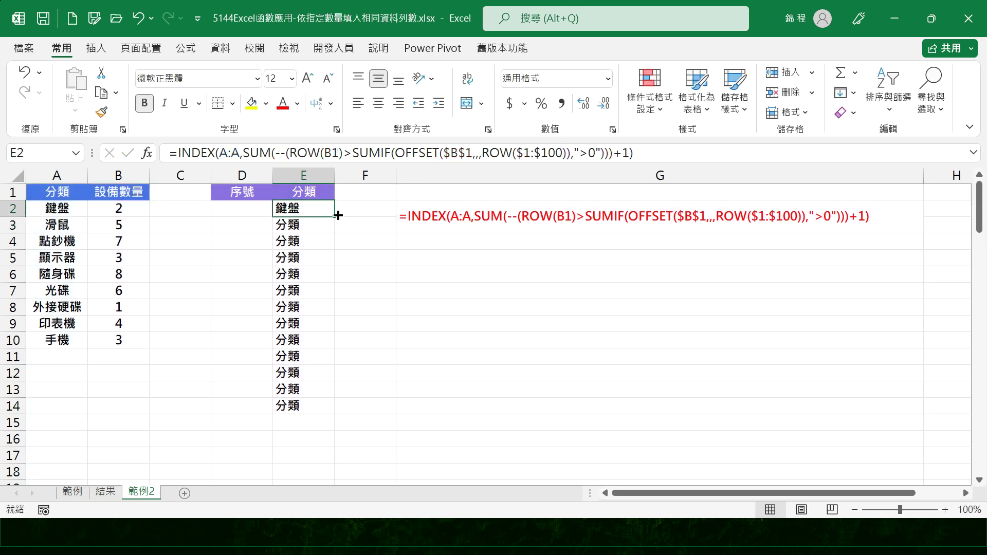
double_click(335, 216)
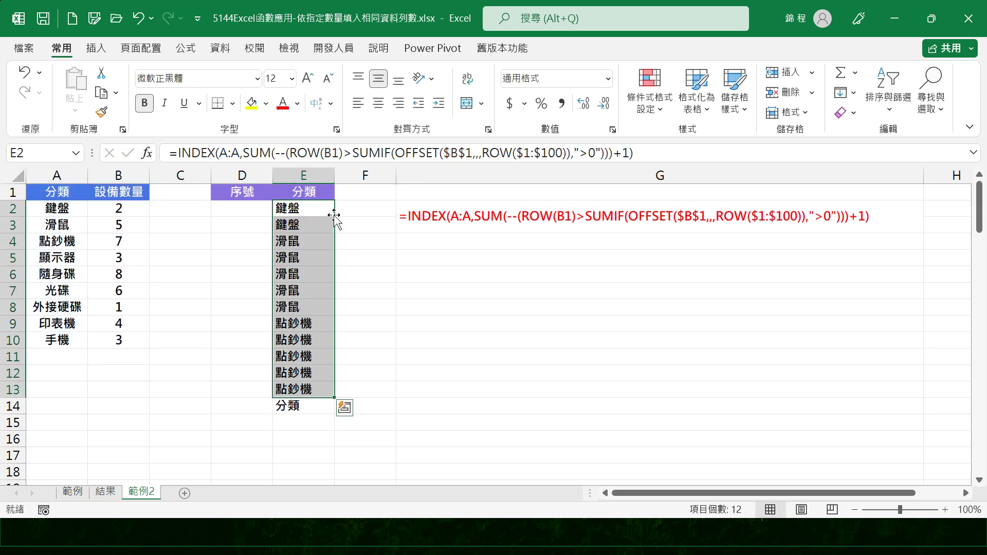
left_click_drag(335, 398, 333, 415)
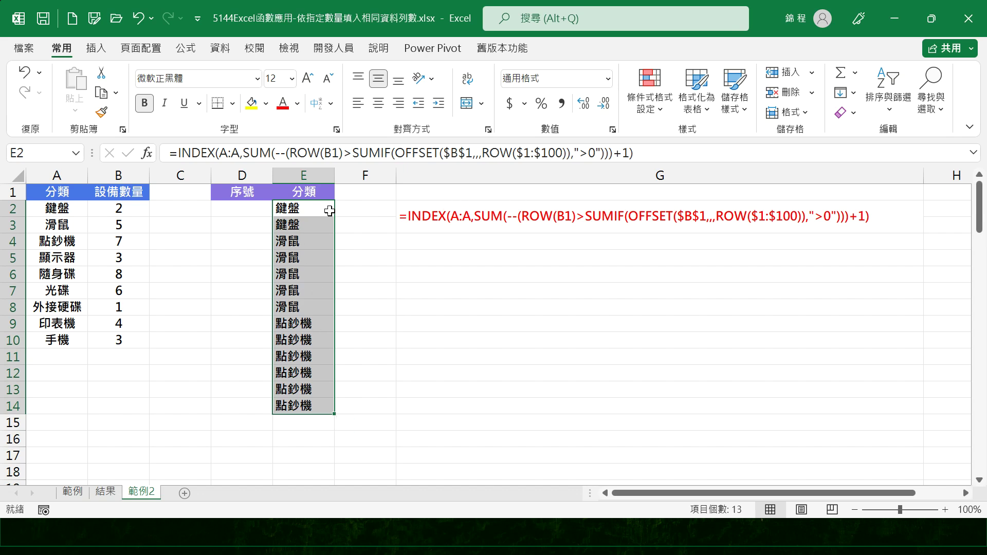
Copy the SUMIF(OFFSET($B$1,,,ROW($1:$100)) portion from the reference formula text in G2 without altering that cell
left_click(363, 207)
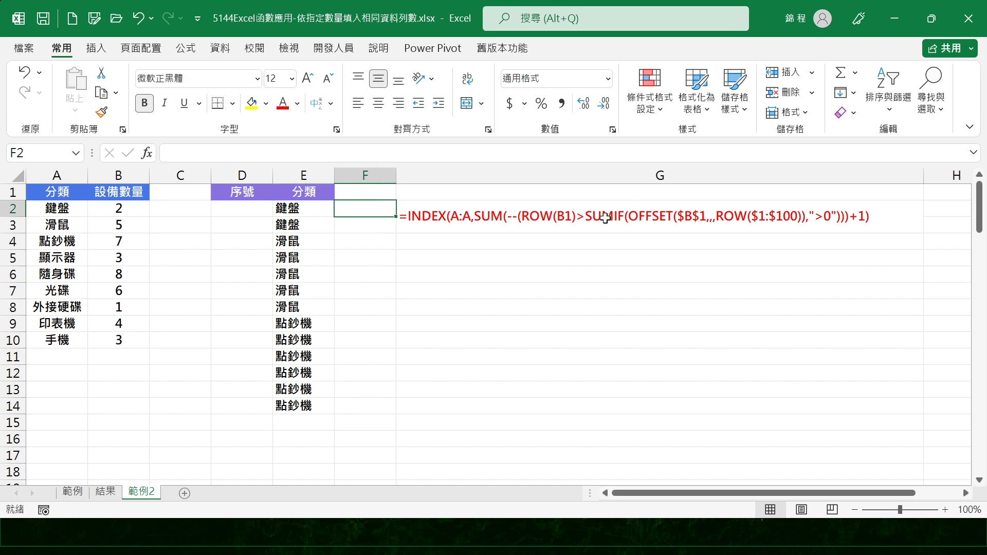
left_click(474, 222)
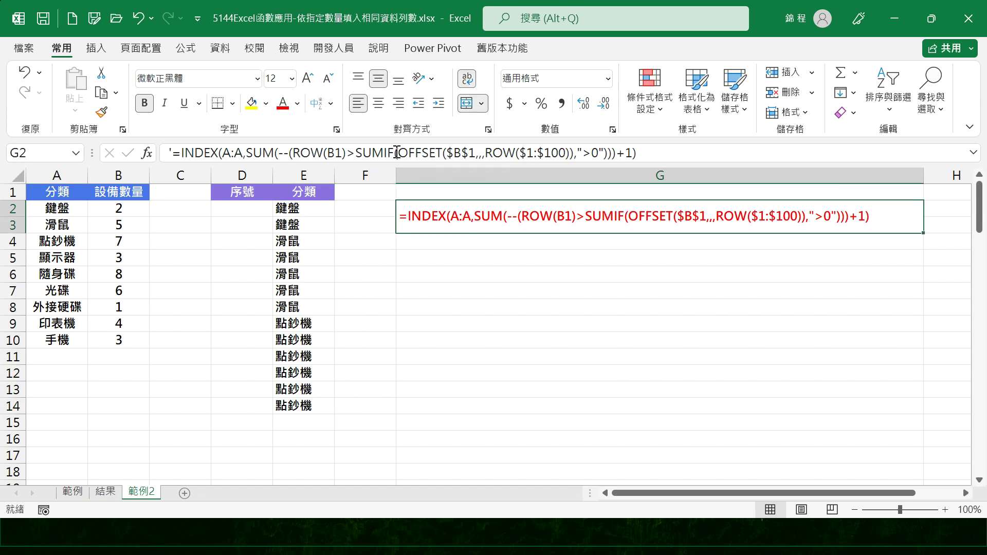
left_click_drag(356, 153, 573, 162)
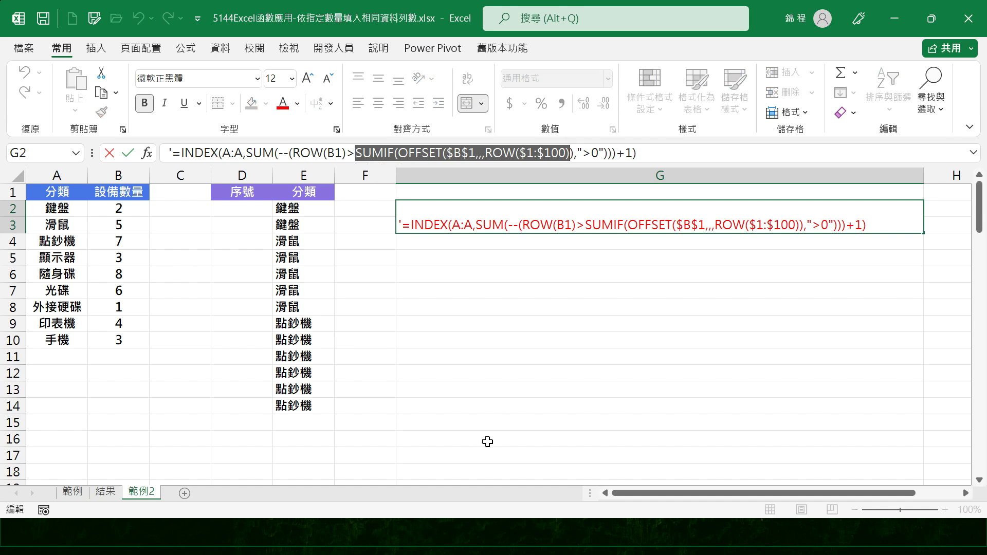
key("ctrl+c")
key("Escape")
Enter =SUMIF(OFFSET($B$1,,,ROW($1:$100)),">0") in F2 from the copied expression and check the cumulative total in F11
left_click(368, 215)
type("=")
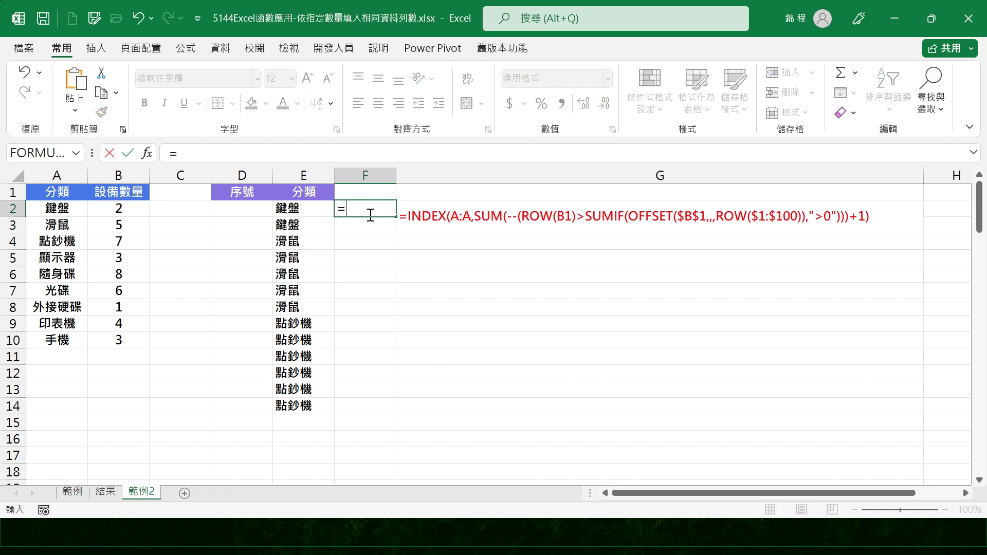
key("ctrl+v")
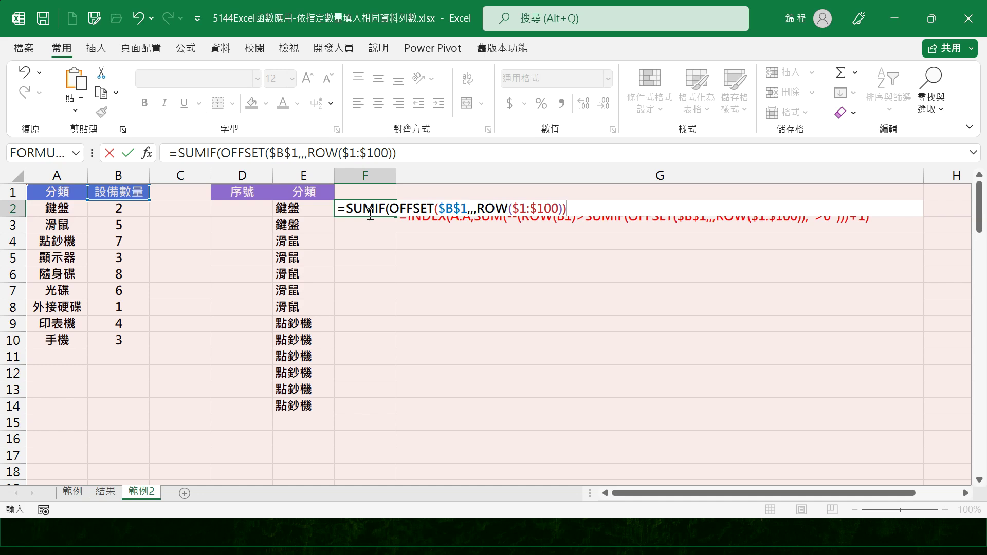
type(",\">0\"")
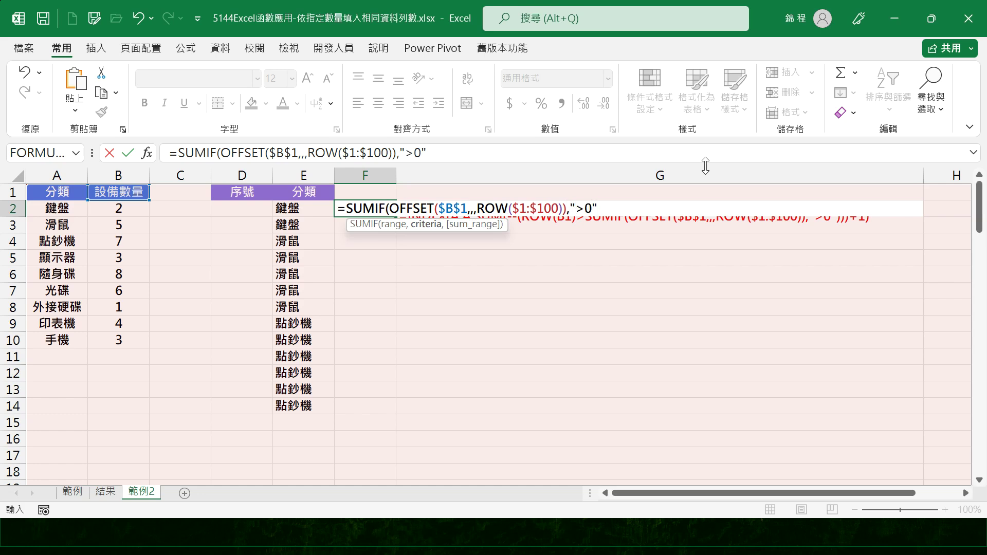
type(")")
key("Return")
key("Up")
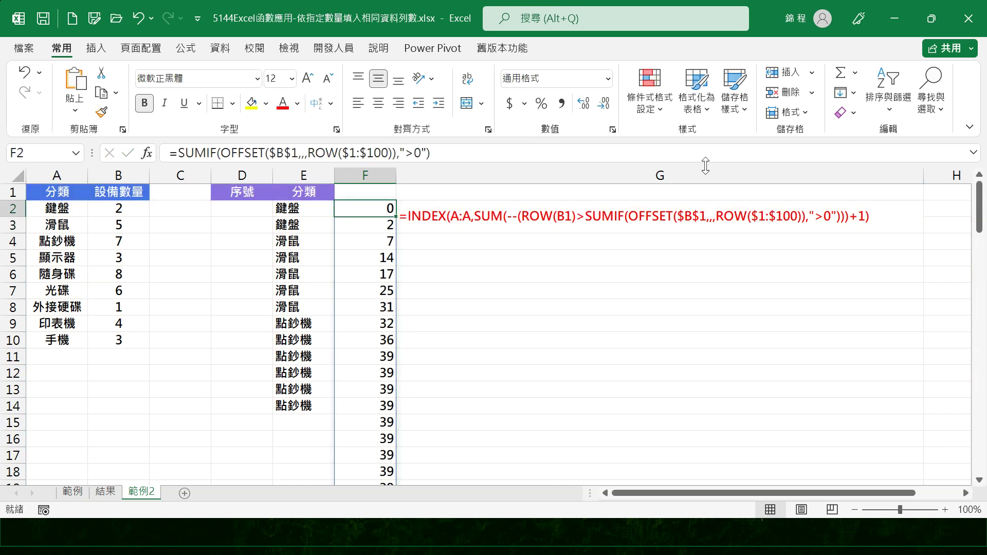
left_click(380, 354)
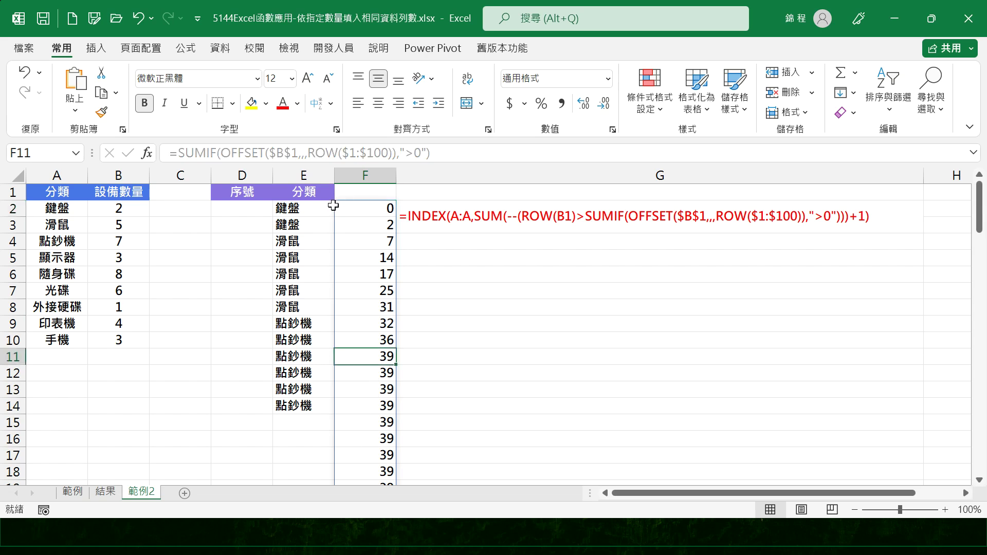
Fill E2's formula down column E as far as row 51, and shrink the filled range back to end at E40
left_click(296, 210)
left_click_drag(334, 219, 313, 454)
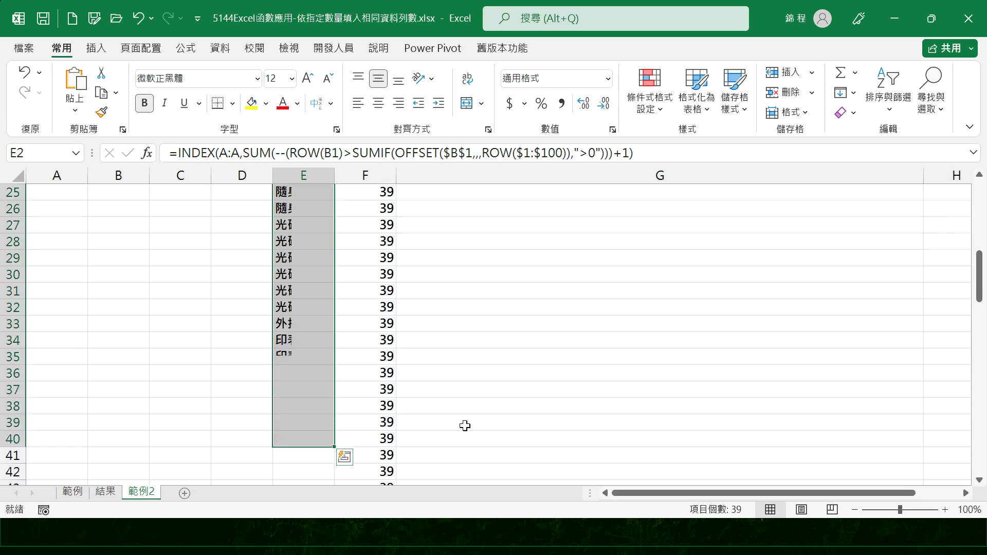
left_click_drag(335, 448, 334, 460)
scroll(324, 404, "down", 3)
left_click_drag(334, 315, 311, 476)
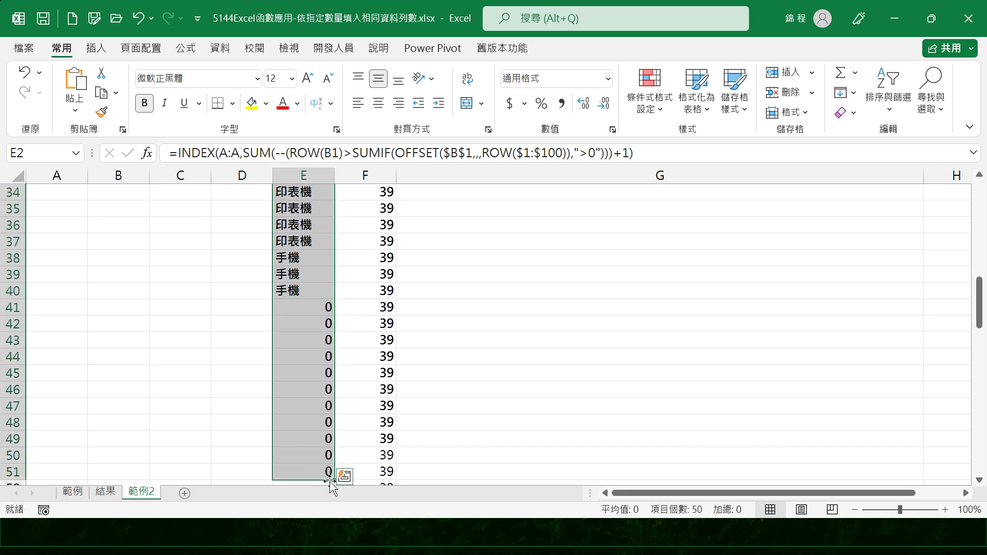
left_click_drag(333, 479, 340, 299)
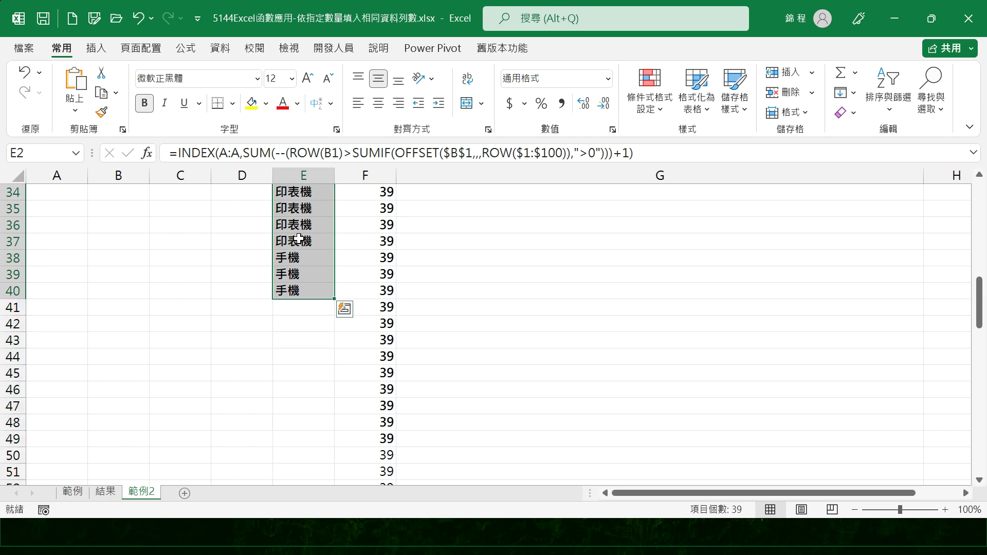
scroll(296, 242, "up", 11)
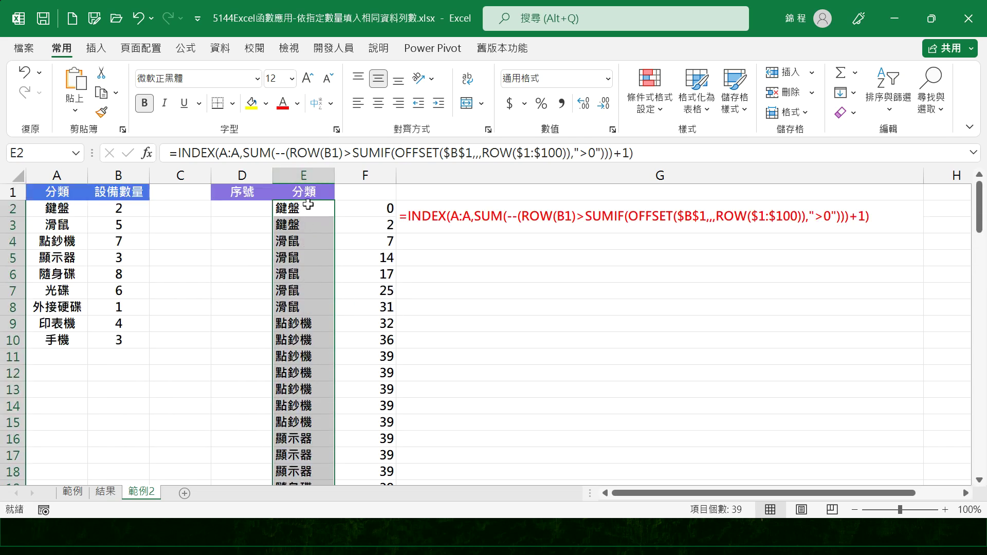
Delete the helper SUMIF formula and its spilled values from column F, starting at F2
left_click(374, 210)
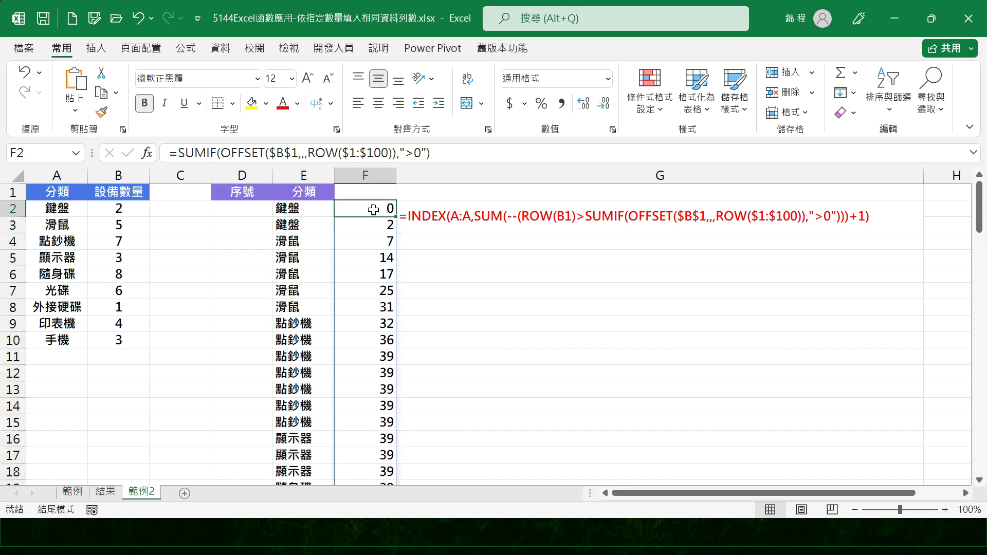
key("ctrl+shift+Down")
key("Delete")
key("ctrl+BackSpace")
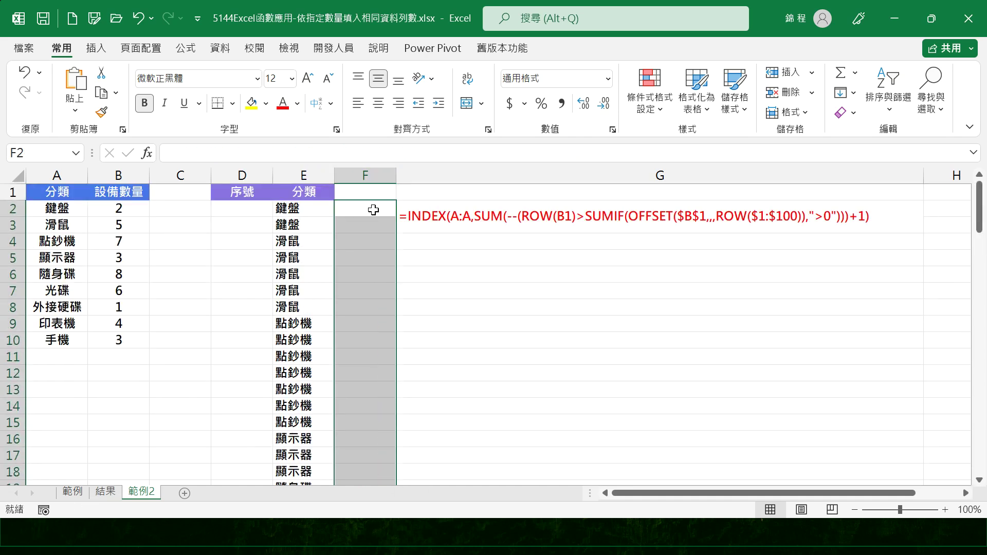
Enter =IF(E2<>"",D1+1,"") in D2 to start the 序號 numbering
left_click(242, 211)
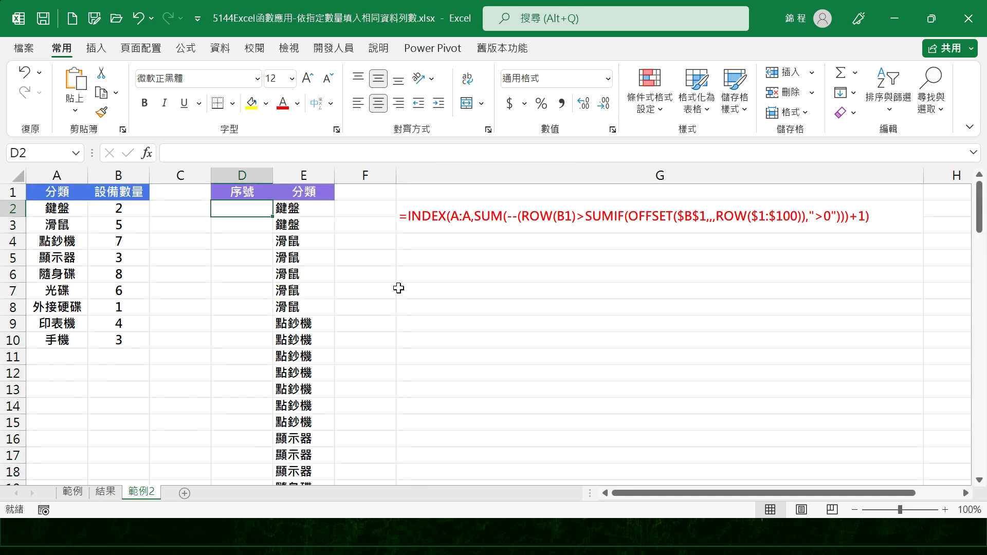
type("=IF(")
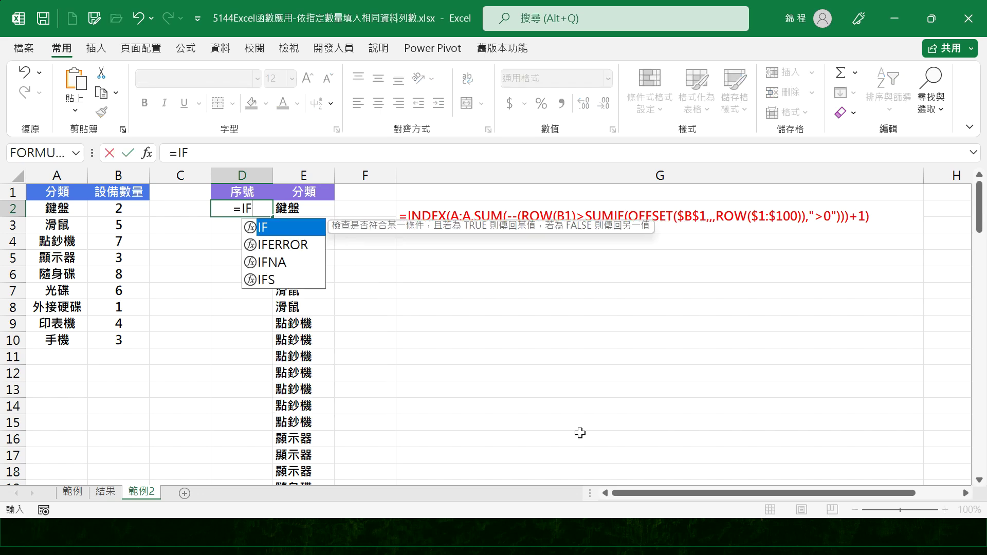
left_click(324, 215)
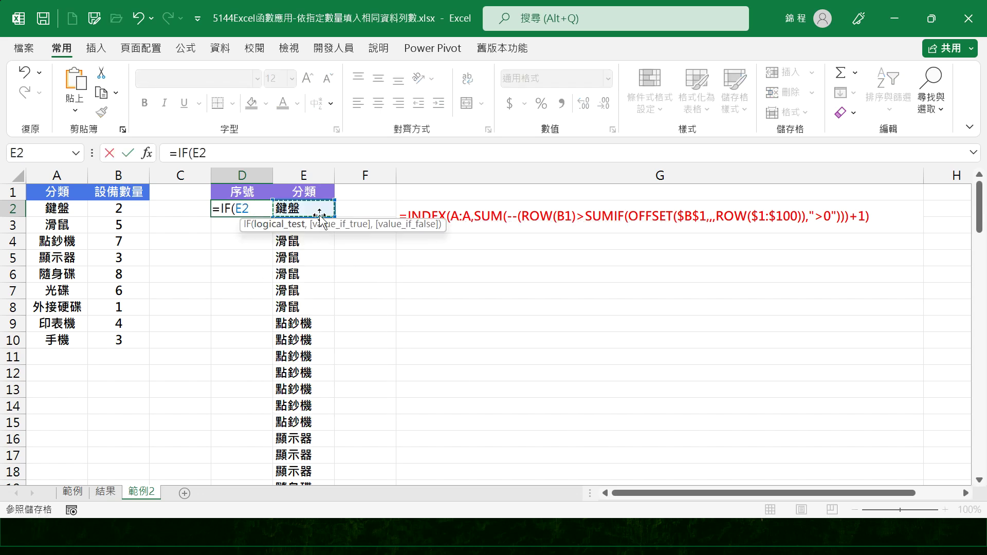
type("<>\"")
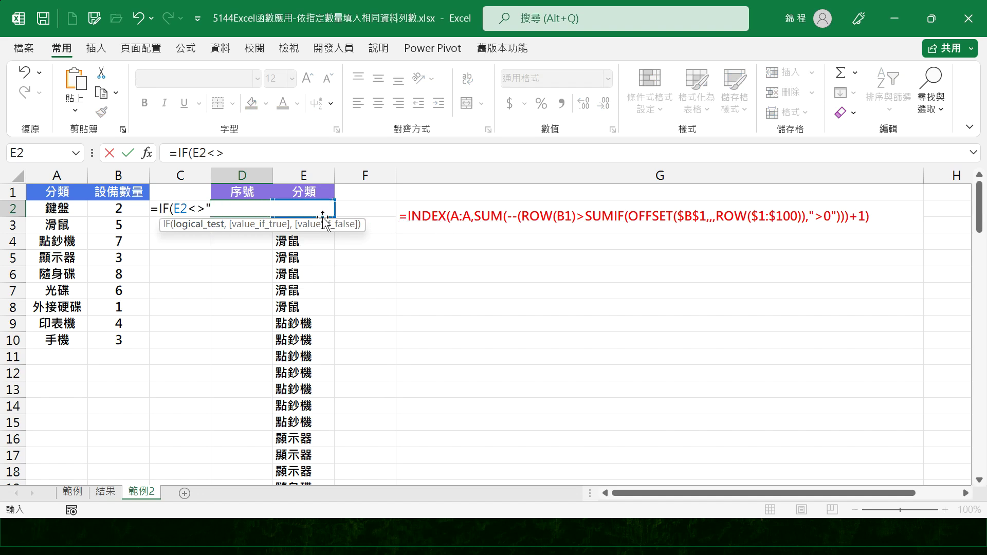
type("\",")
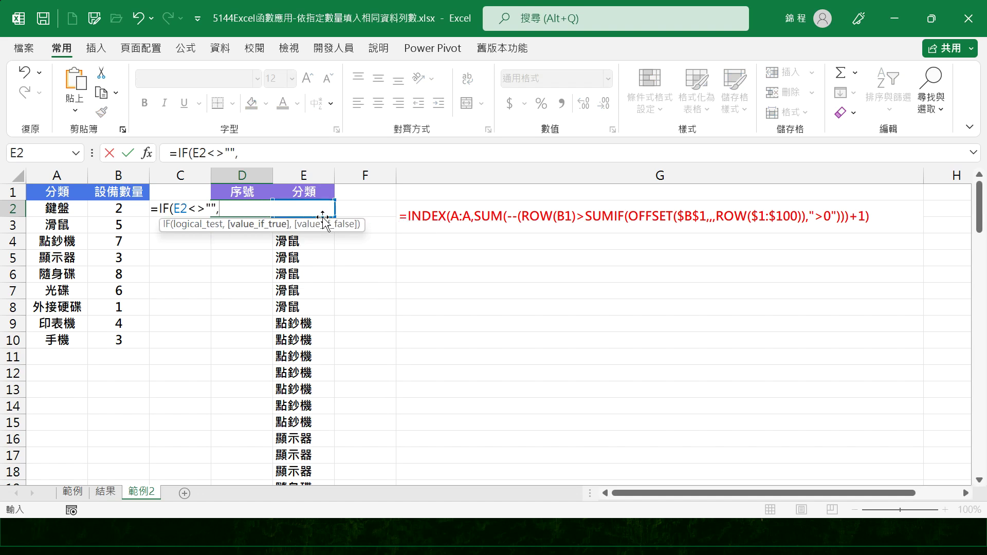
left_click(248, 192)
type("+1,")
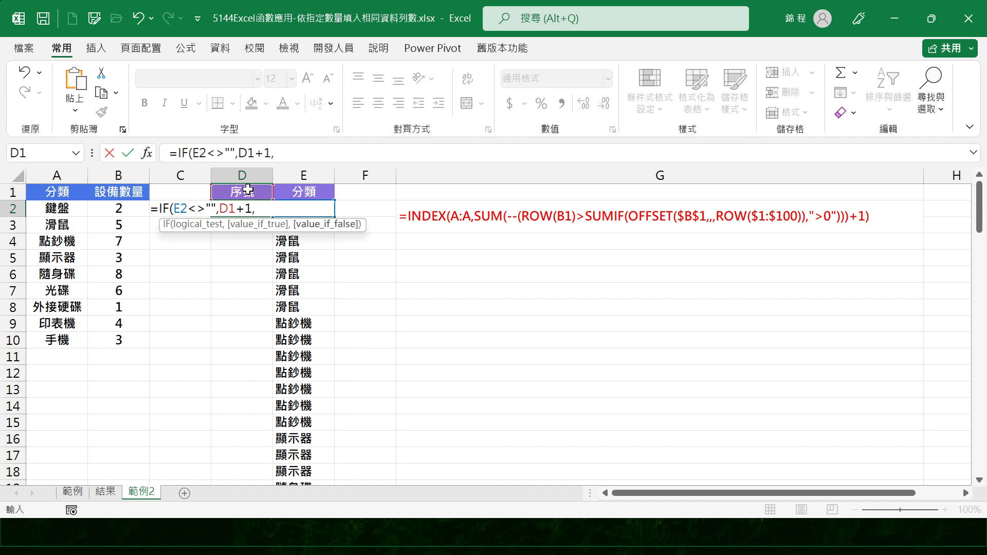
type("\"\")")
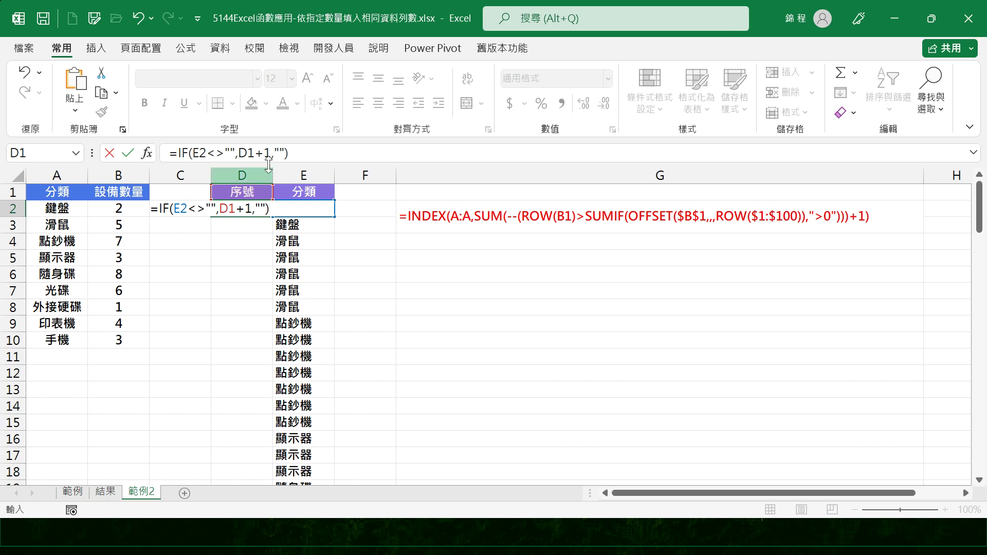
key("Return")
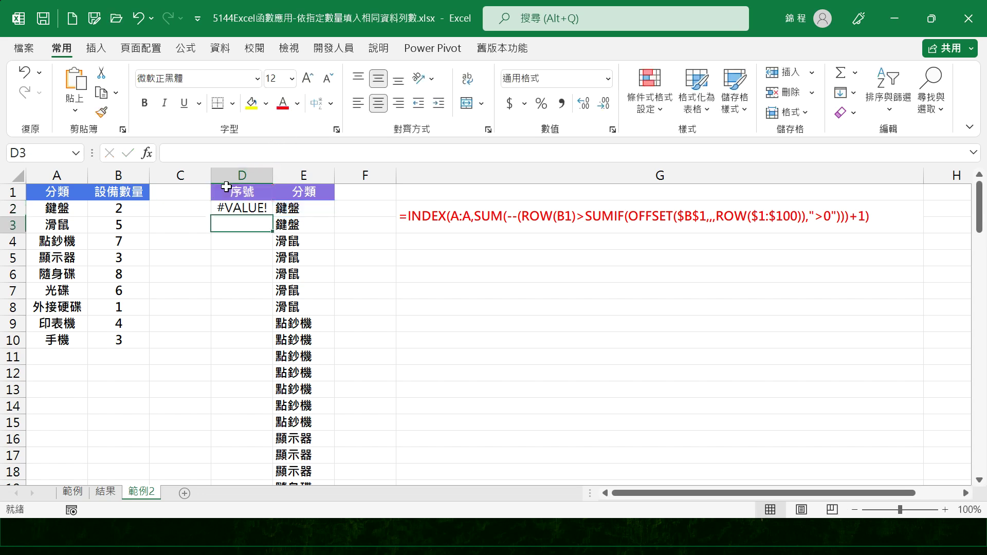
Wrap the D1 reference in D2's formula with the N function, making it =IF(E2<>"",N(D1)+1,"")
left_click(251, 208)
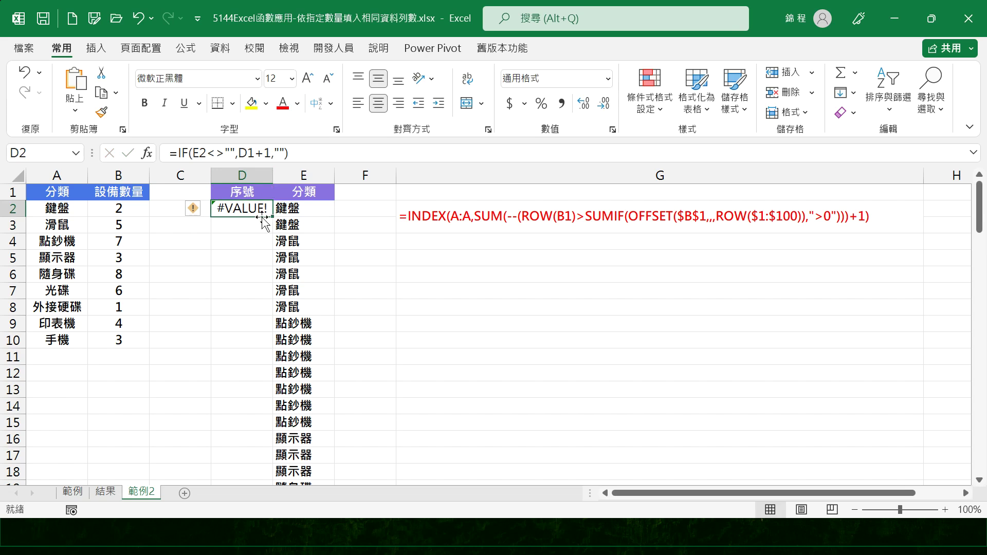
left_click(242, 153)
type("N")
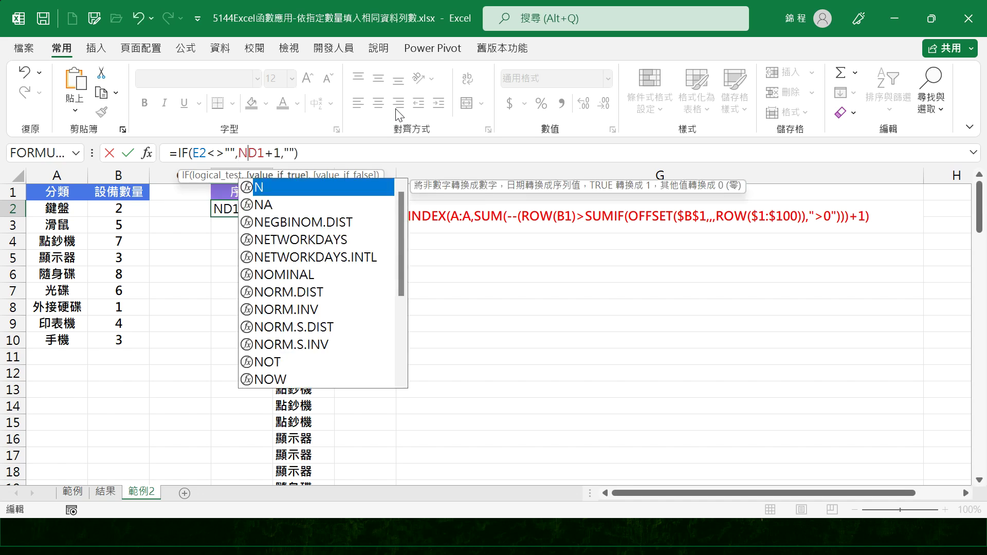
type("(D1")
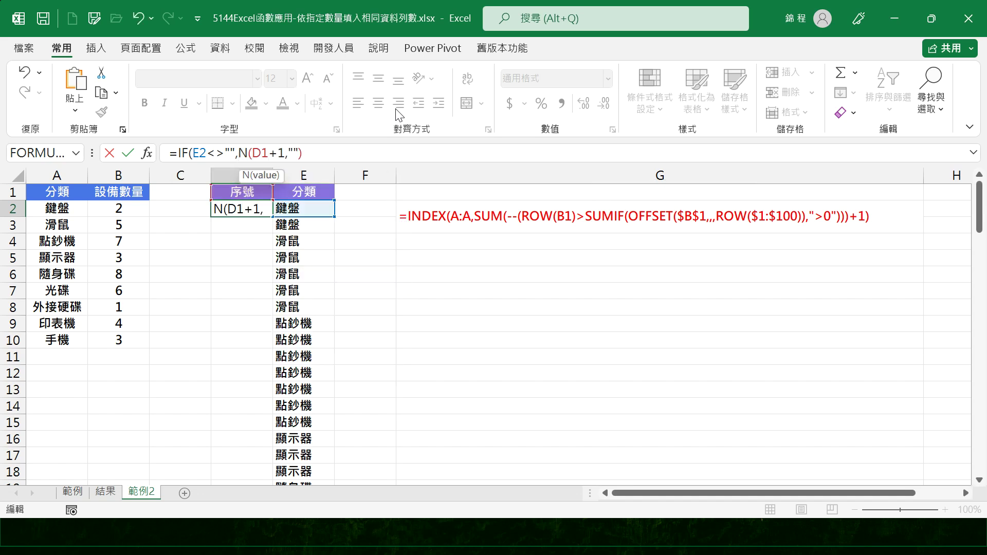
type(")")
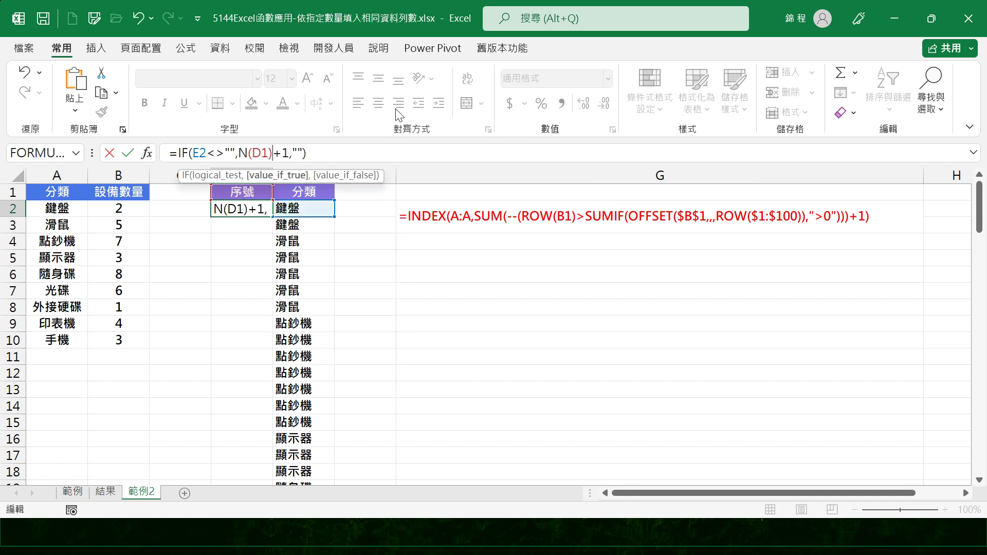
key("Return")
key("Up")
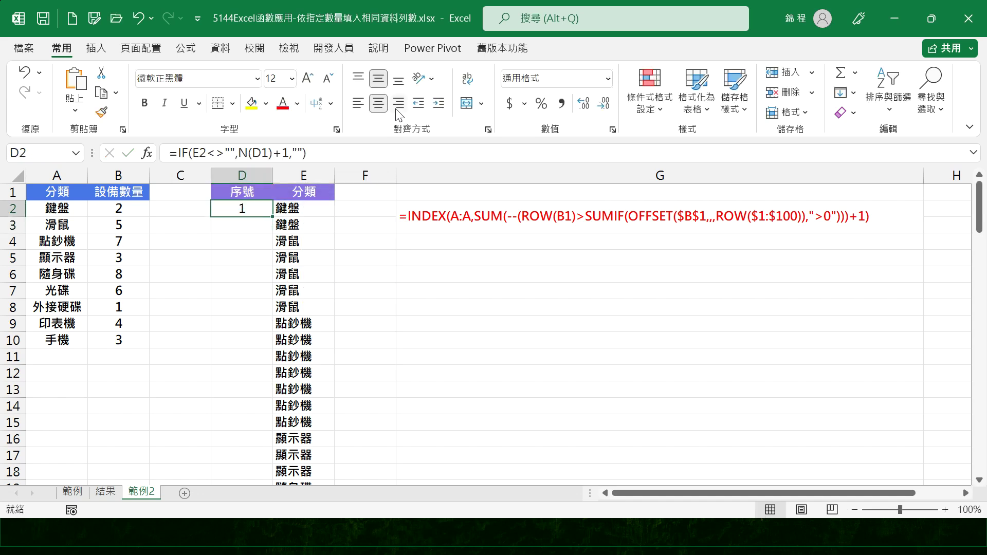
Fill D2's numbering formula down the 序號 column and extend it through D40 to cover the last category row
double_click(274, 219)
scroll(406, 360, "down", 10)
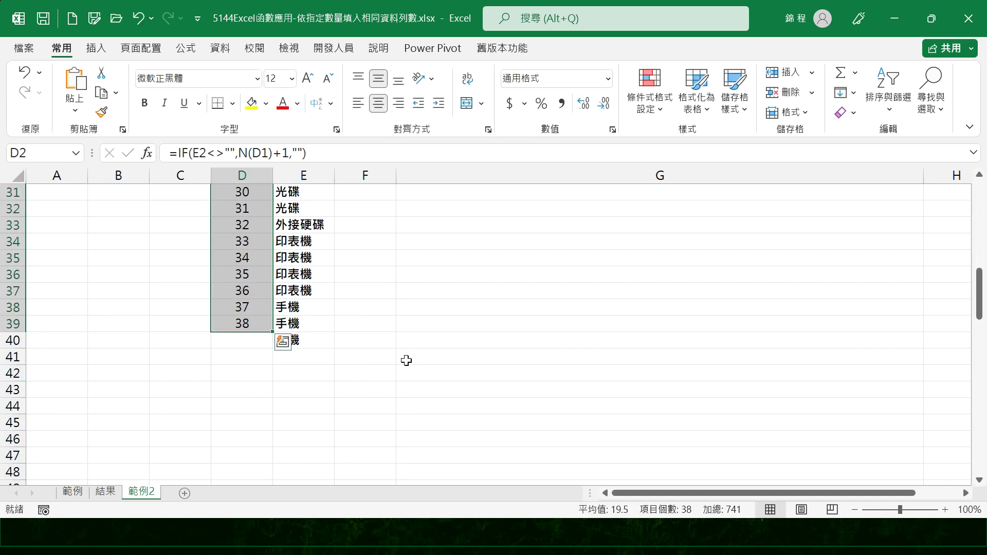
left_click_drag(273, 333, 278, 347)
scroll(352, 335, "down", 1)
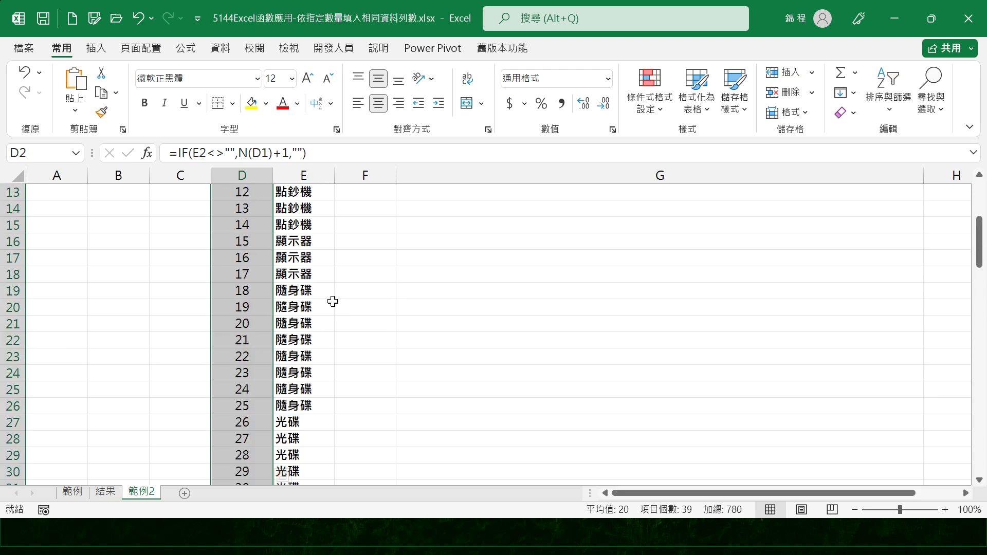
Review the INDEX formula in E2 and the matching reference formula text in G2
scroll(330, 298, "up", 11)
left_click(312, 210)
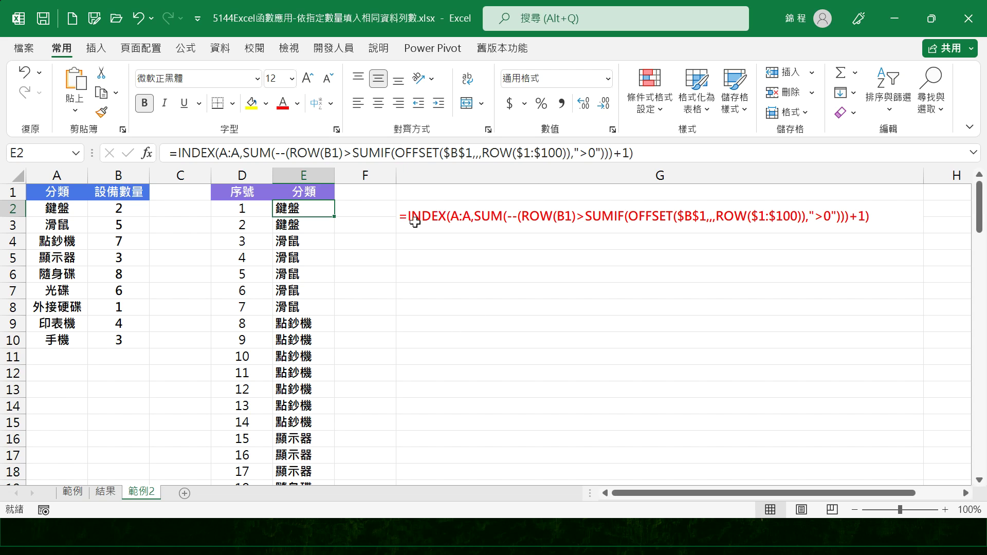
left_click(432, 218)
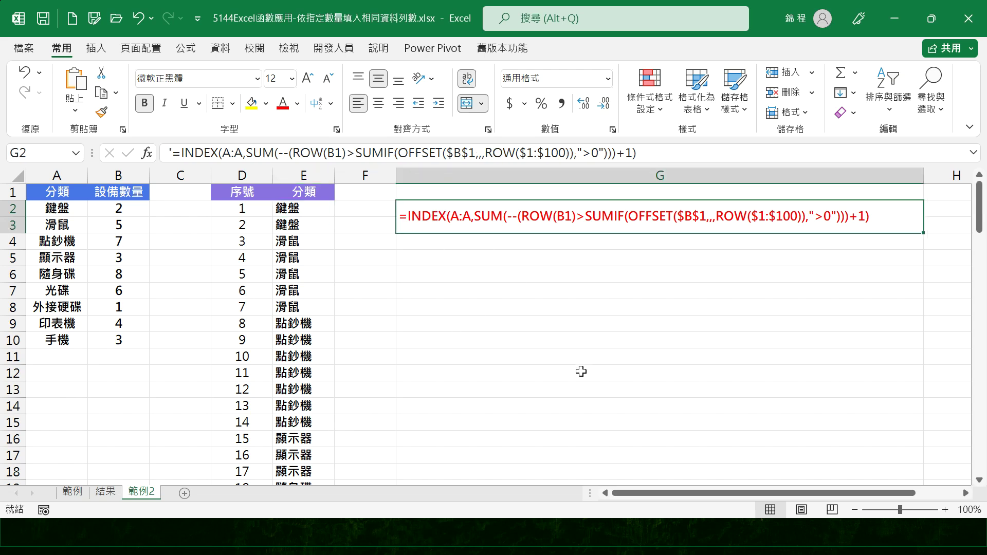